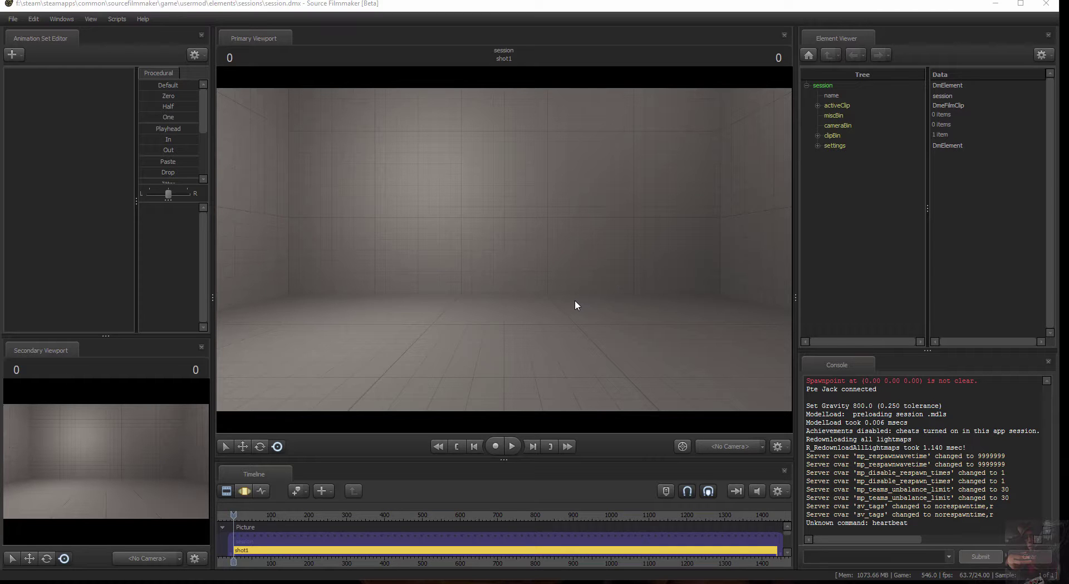
# Start a new animation set from a model and choose foxy.mdl in the Select .MDL file dialog
pyautogui.rightClick(74, 93)
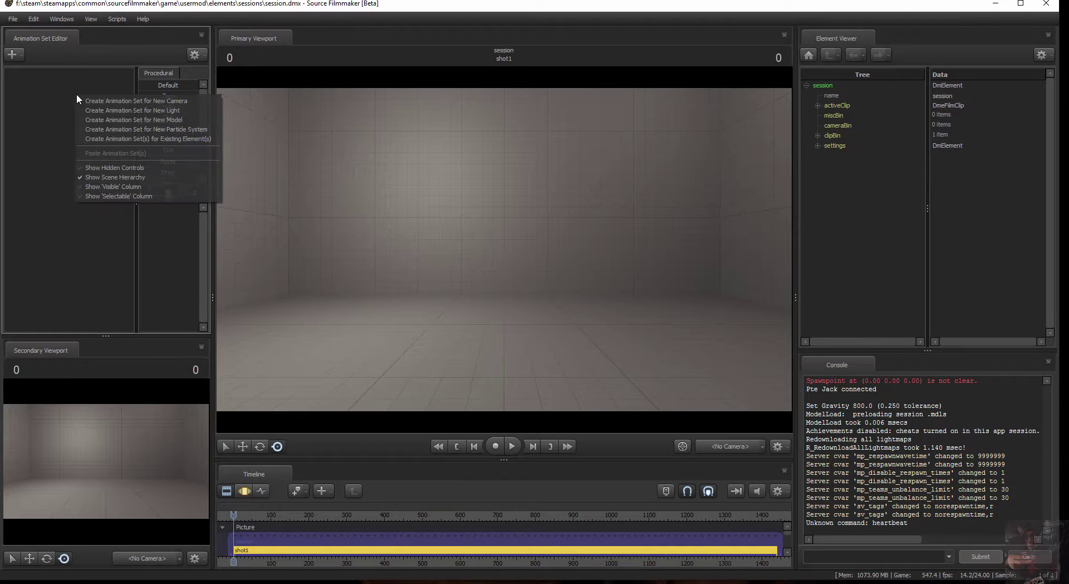
pyautogui.click(113, 121)
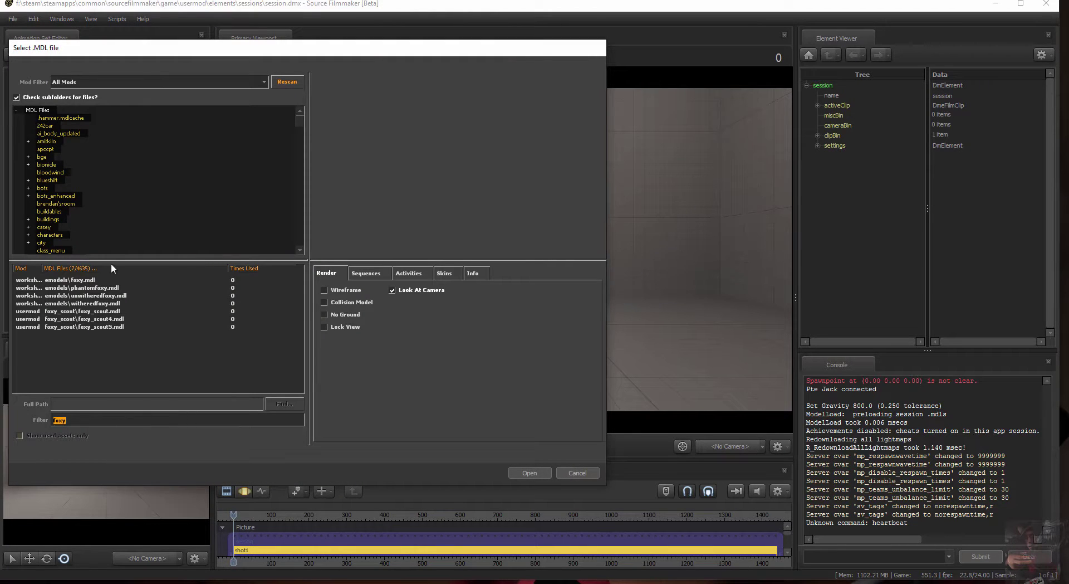
pyautogui.click(90, 280)
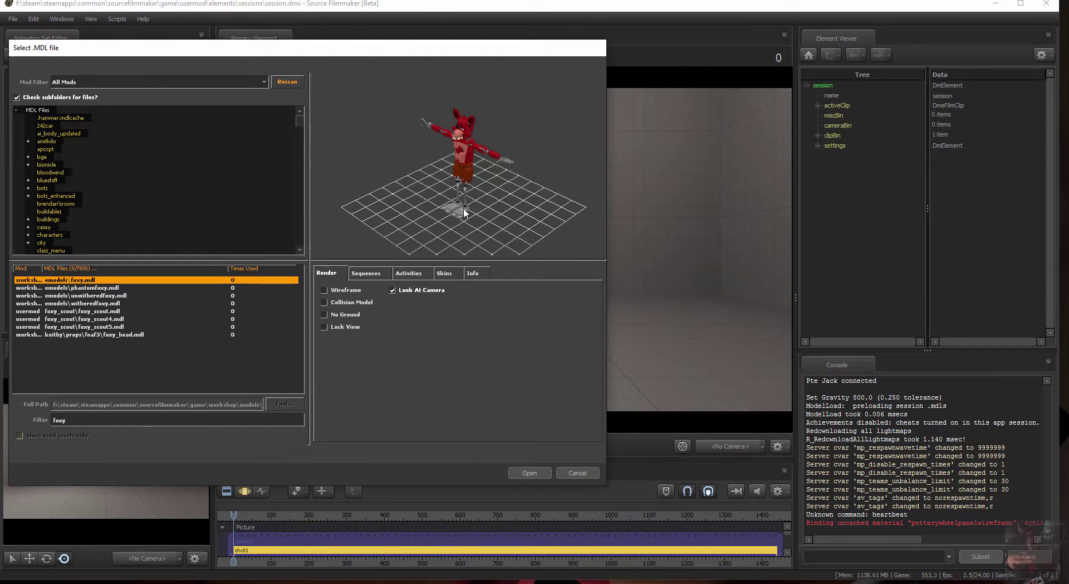
# Load Foxy into the scene as foxy1 and select its Body > rootTransform pos control
pyautogui.click(524, 472)
pyautogui.press('s')
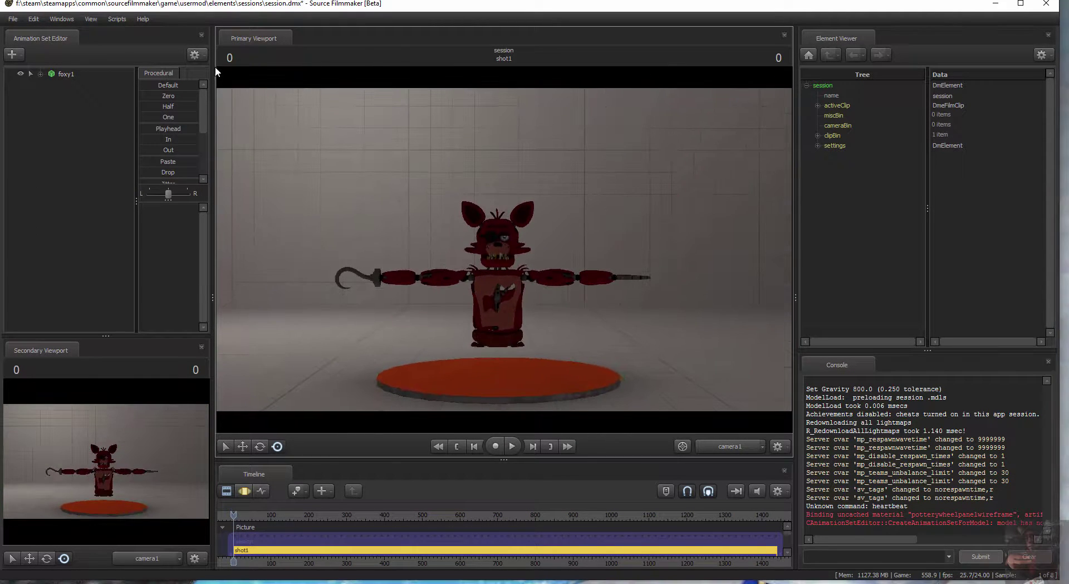
pyautogui.click(39, 73)
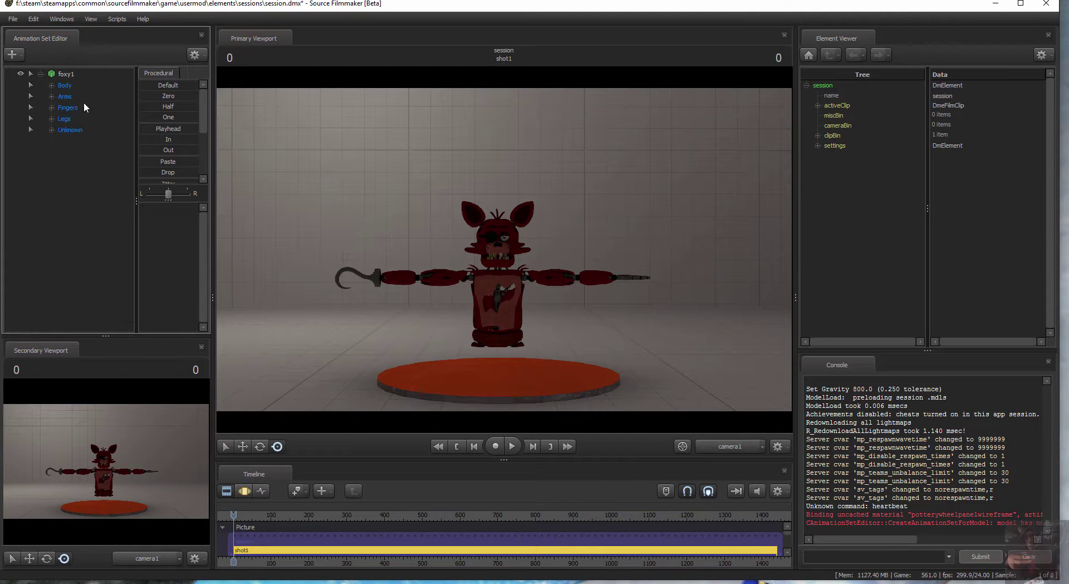
pyautogui.click(50, 86)
pyautogui.click(63, 96)
pyautogui.click(84, 108)
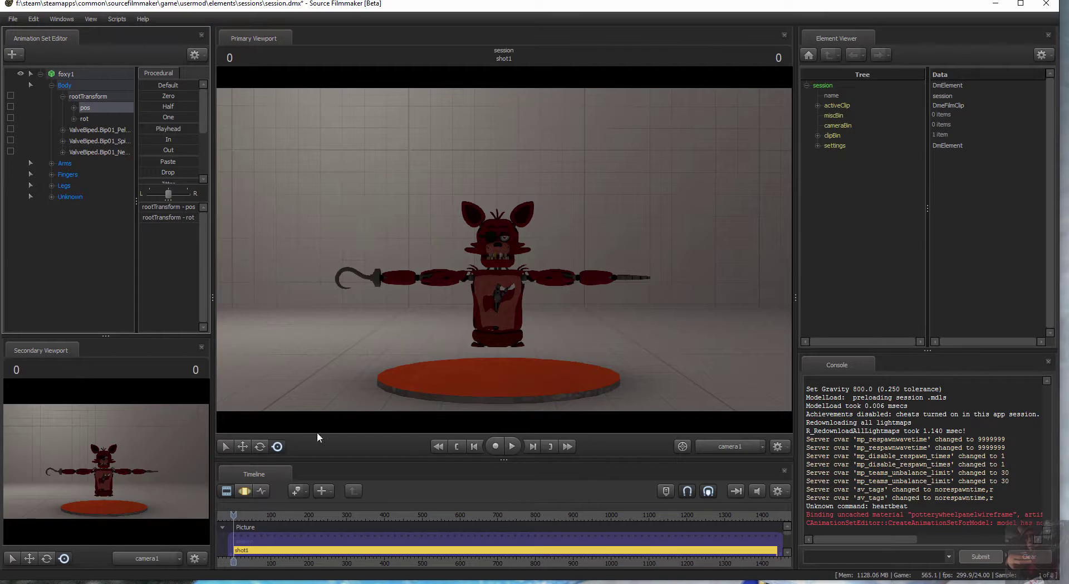
# Show the root manipulator in motion-editing mode and frame Foxy's whole body in the viewport
pyautogui.click(237, 489)
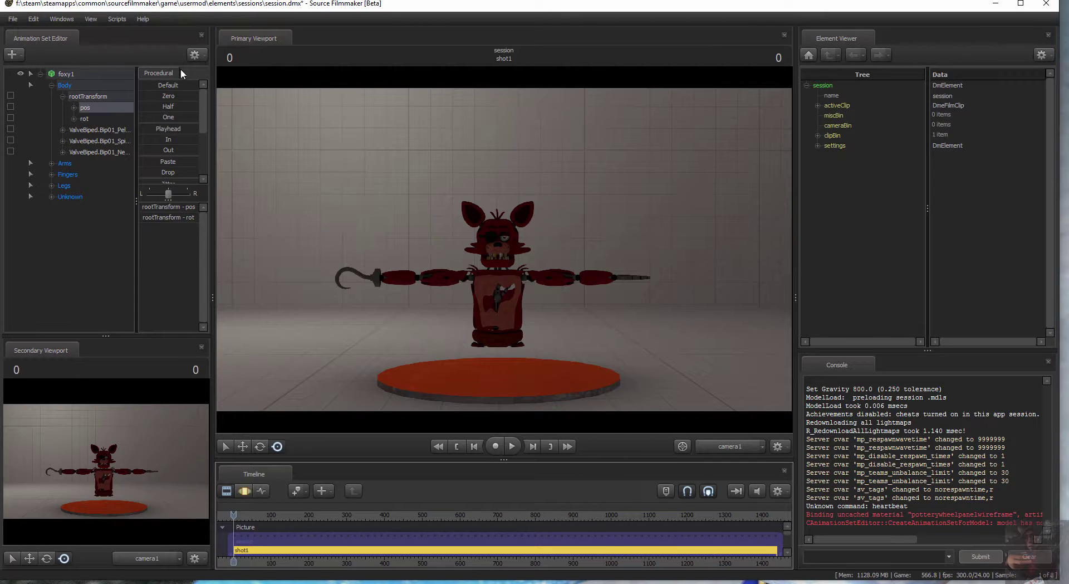
pyautogui.click(245, 490)
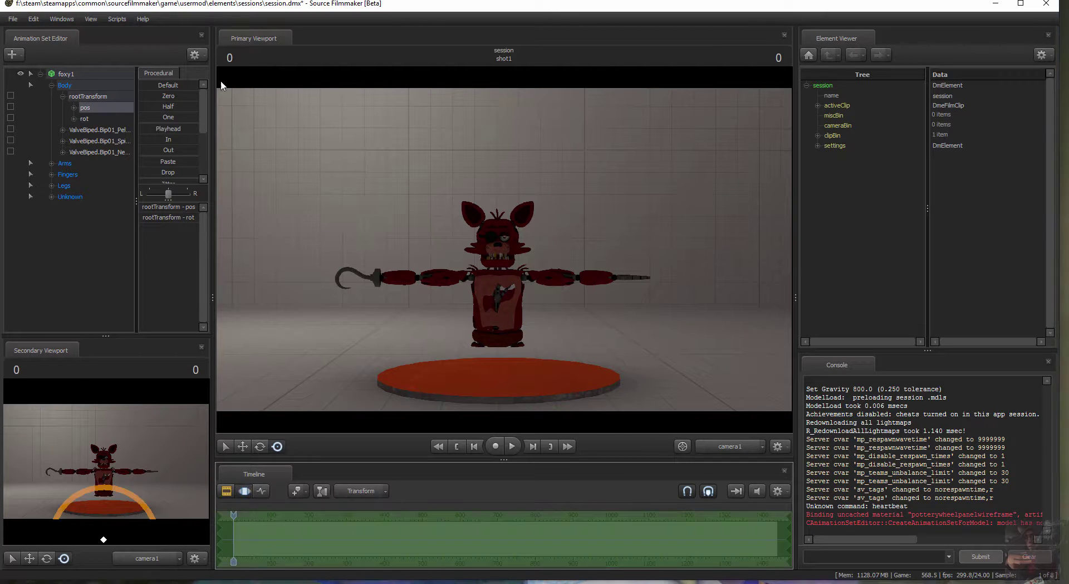
pyautogui.click(144, 85)
pyautogui.press('f')
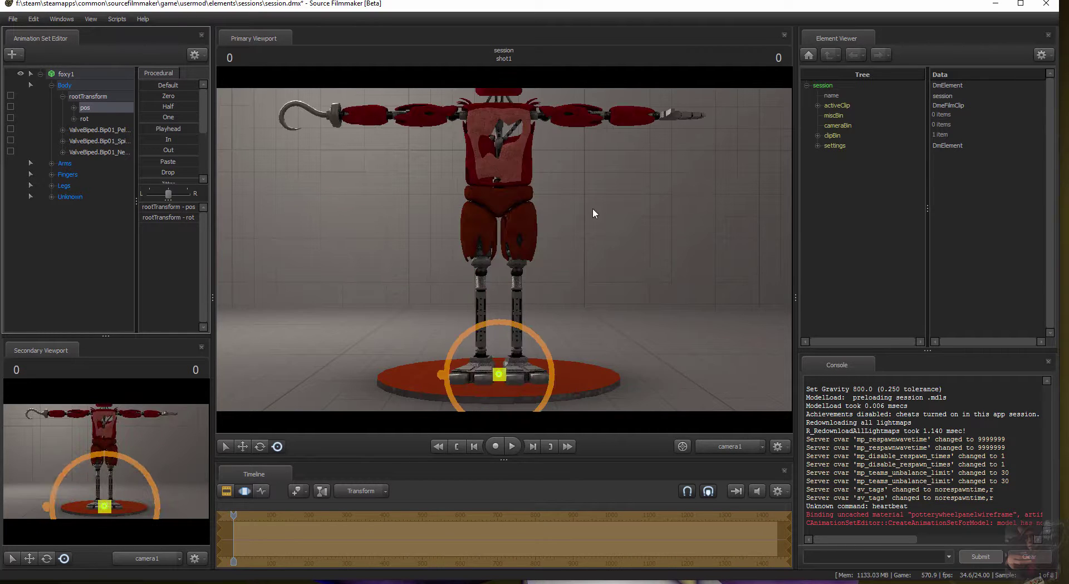
pyautogui.scroll(-5, 504, 249)
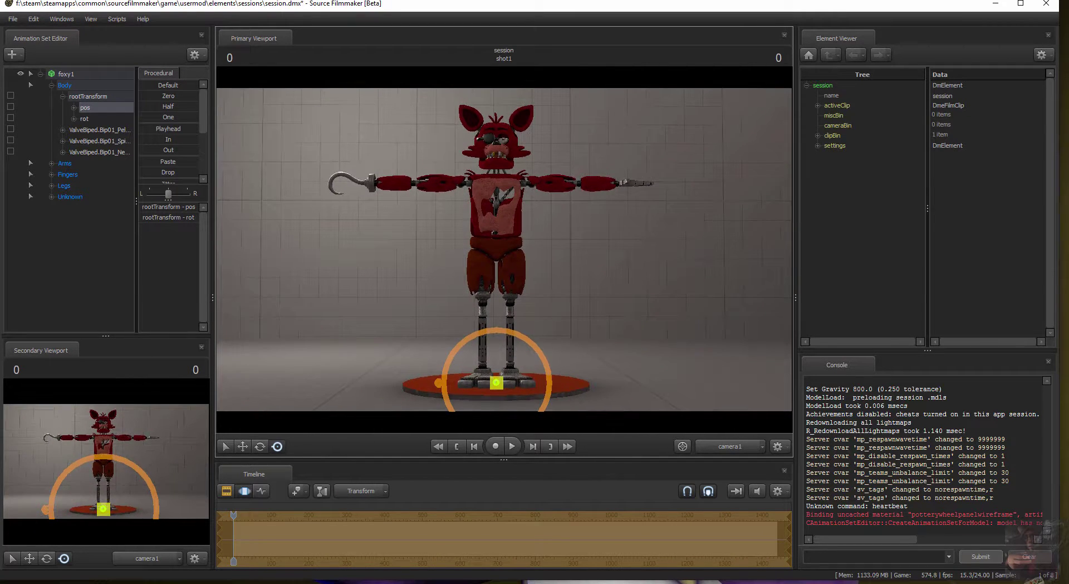
pyautogui.moveTo(491, 270); pyautogui.dragTo(492, 270, button='right')
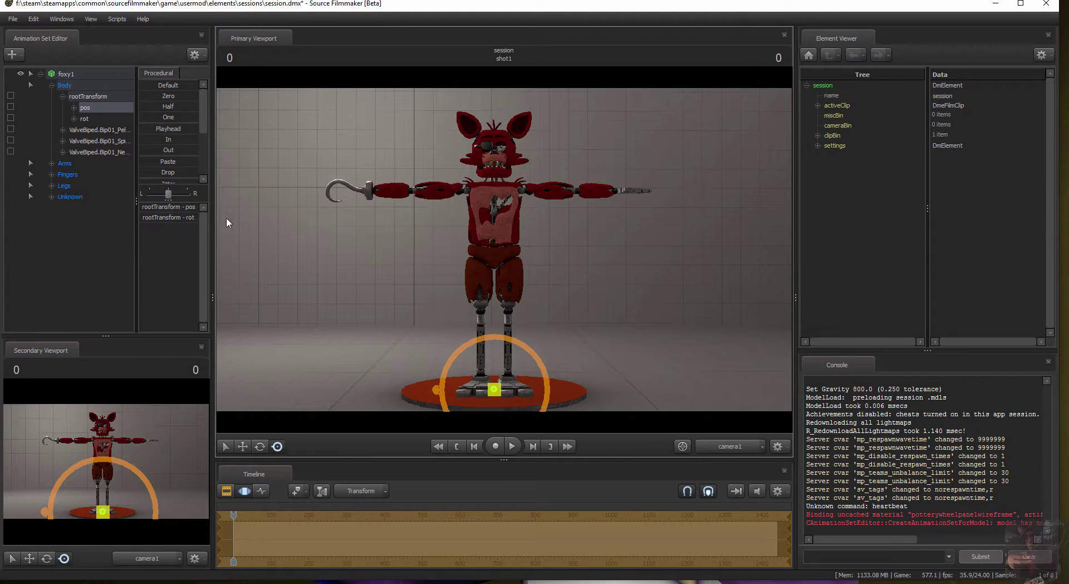
# Run the auto-rigger on foxy1 with toe and collar bones off, creating the rig_foxy.py script
pyautogui.rightClick(70, 74)
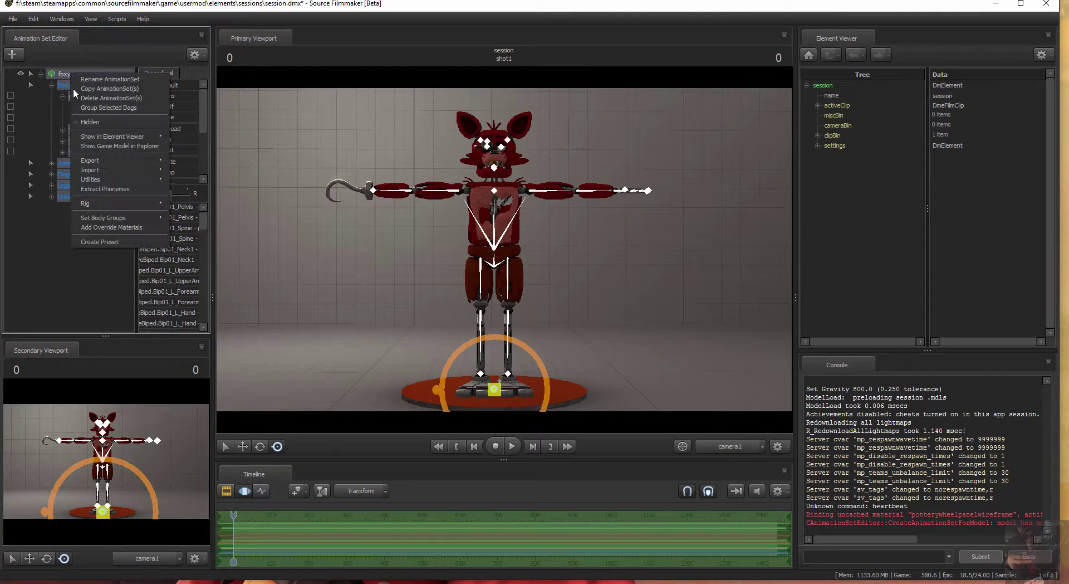
pyautogui.moveTo(102, 204)
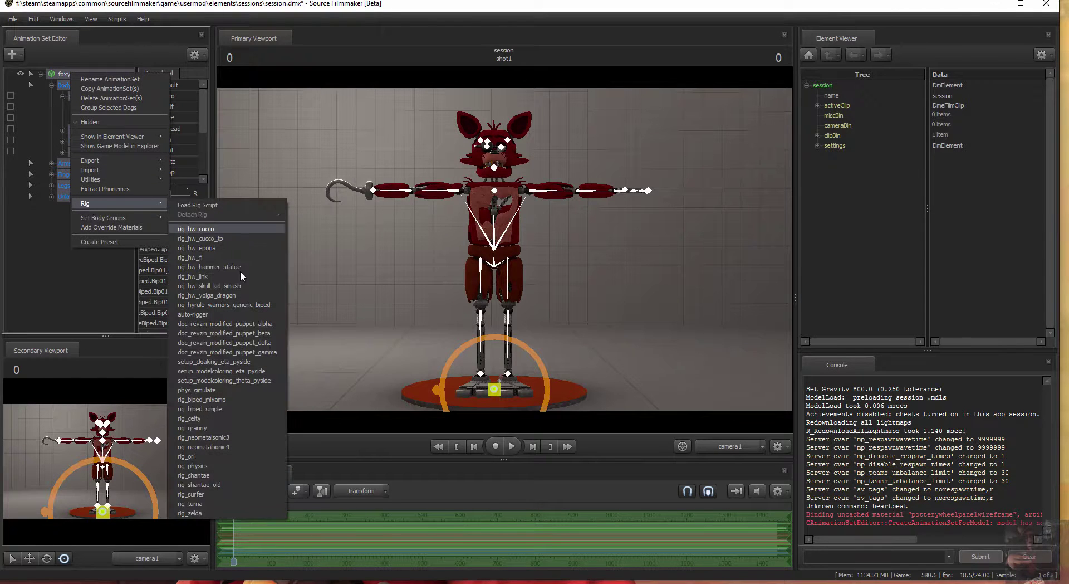
pyautogui.click(202, 314)
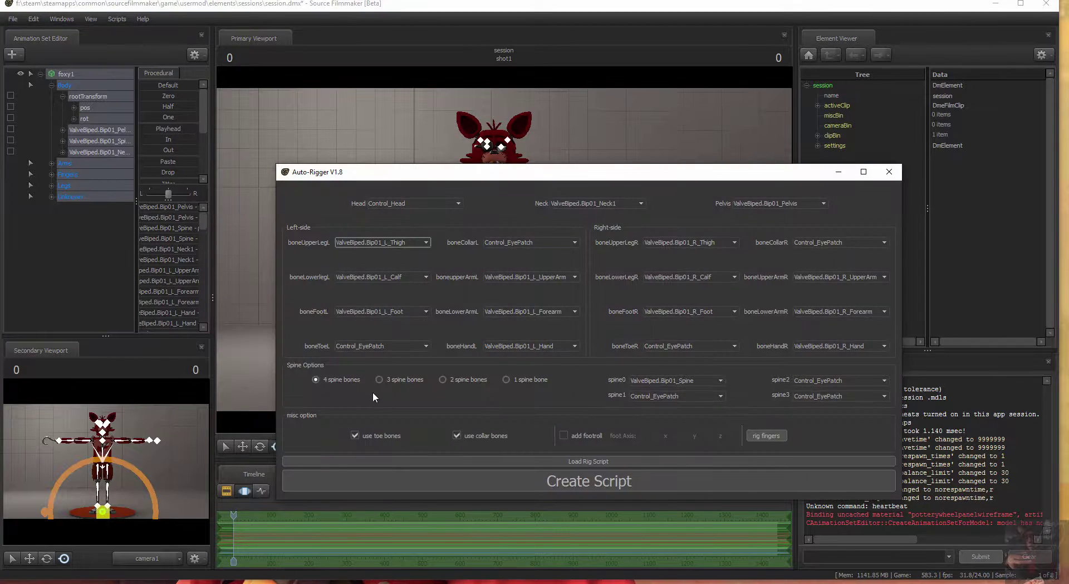
pyautogui.click(355, 433)
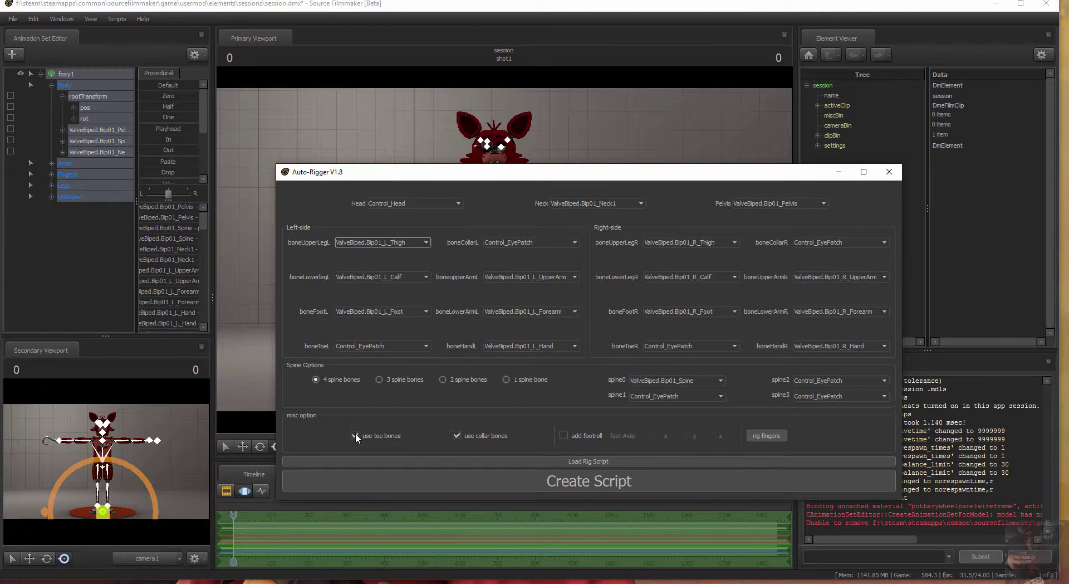
pyautogui.click(457, 435)
pyautogui.click(490, 480)
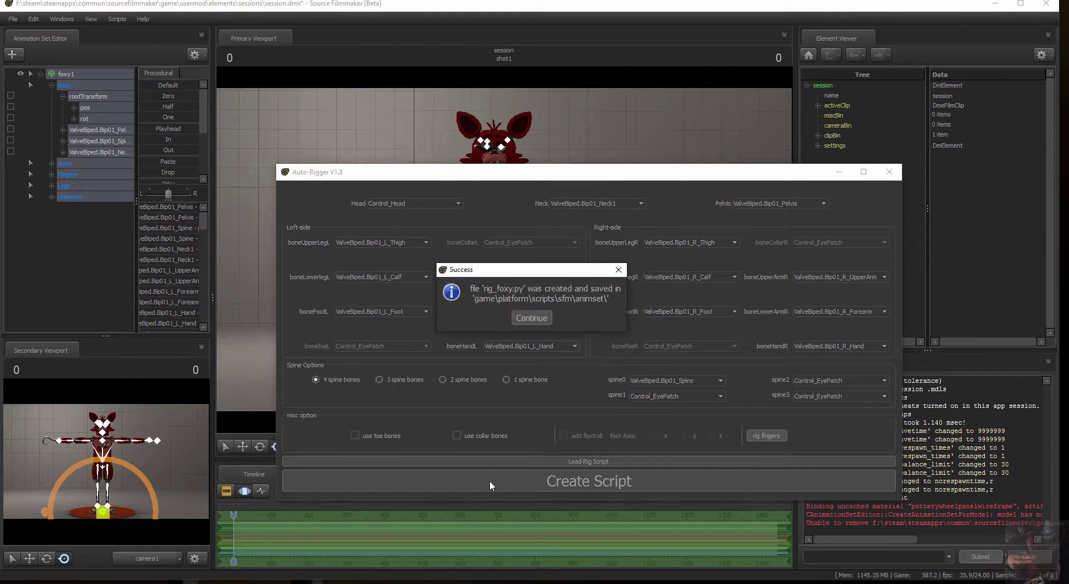
pyautogui.click(532, 317)
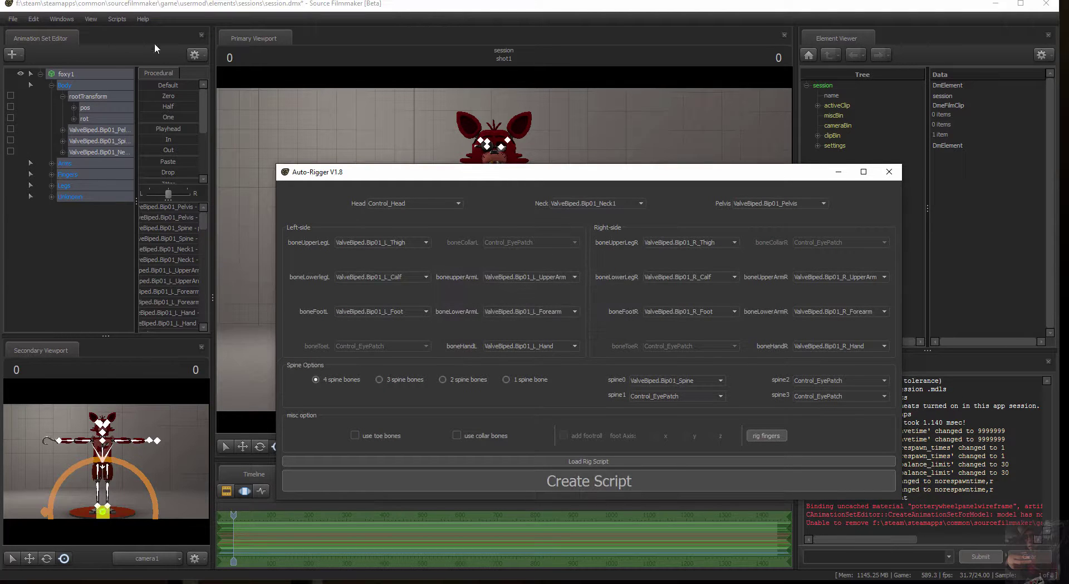
pyautogui.click(840, 173)
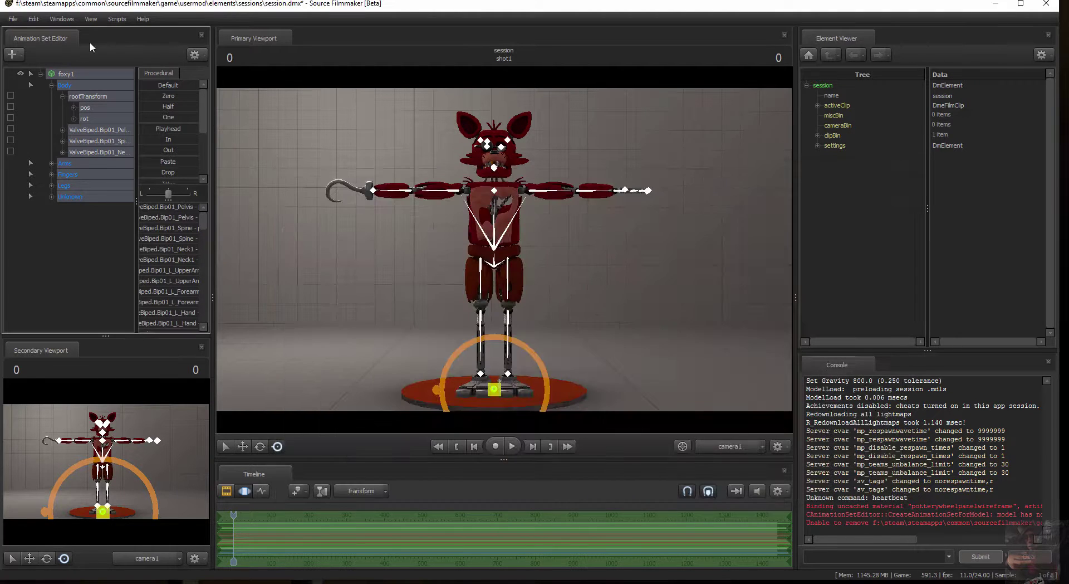
# Apply the rig_foxy rig to foxy1 and select rig_pelvis under RigBody
pyautogui.rightClick(62, 74)
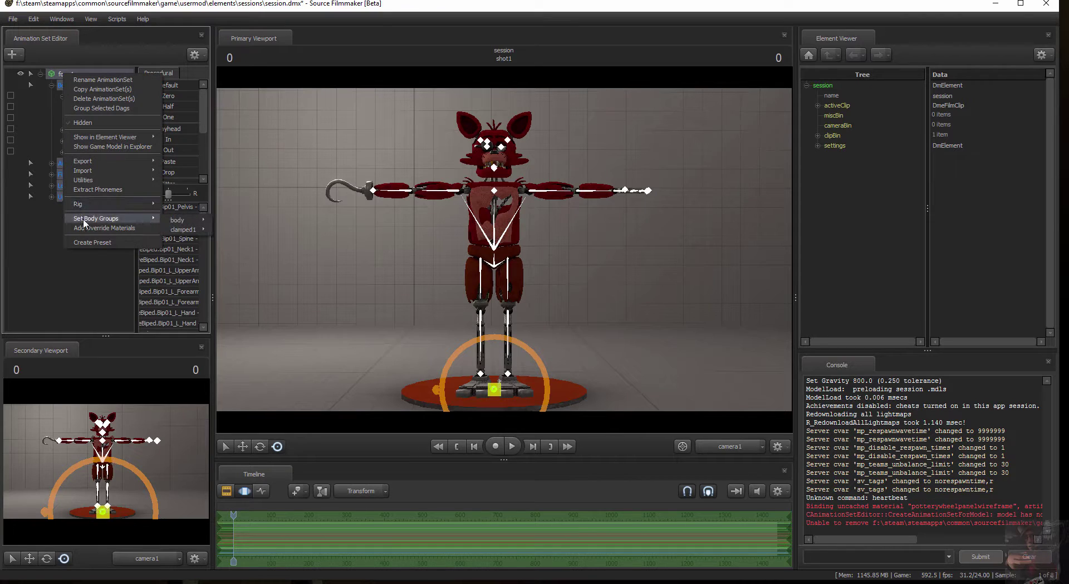
pyautogui.moveTo(83, 205)
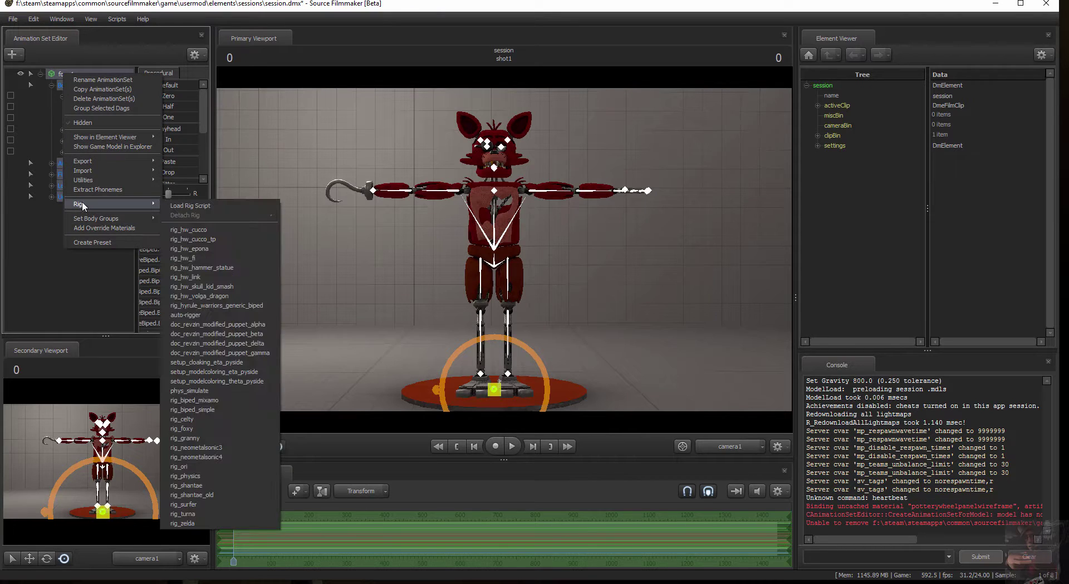
pyautogui.click(192, 429)
pyautogui.click(50, 95)
pyautogui.click(102, 120)
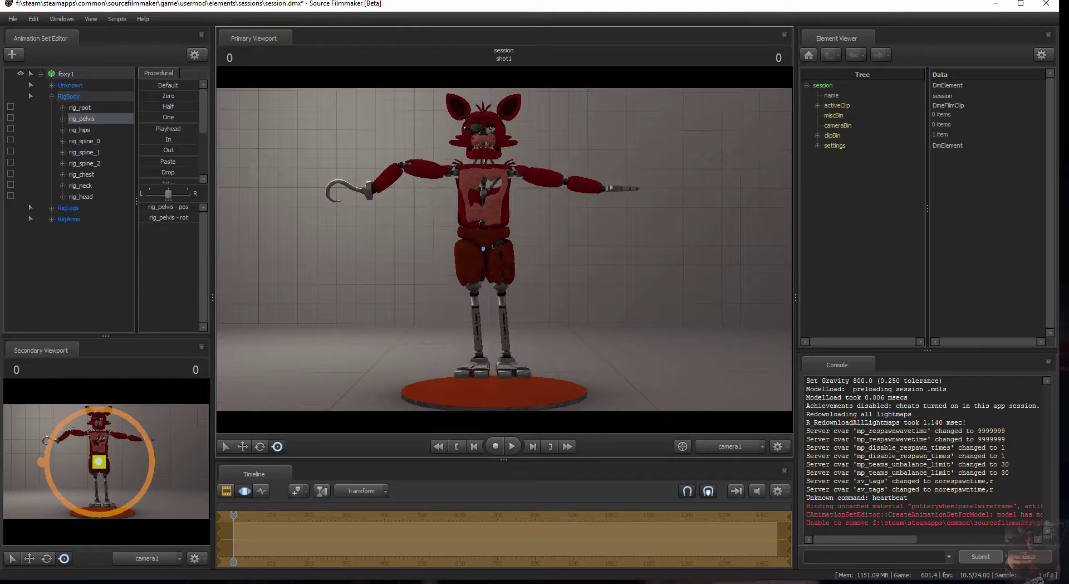
# Swing Foxy's right foot forward and raise the left foot to knee height using rig_foot_R and rig_foot_L
pyautogui.click(51, 207)
pyautogui.click(63, 219)
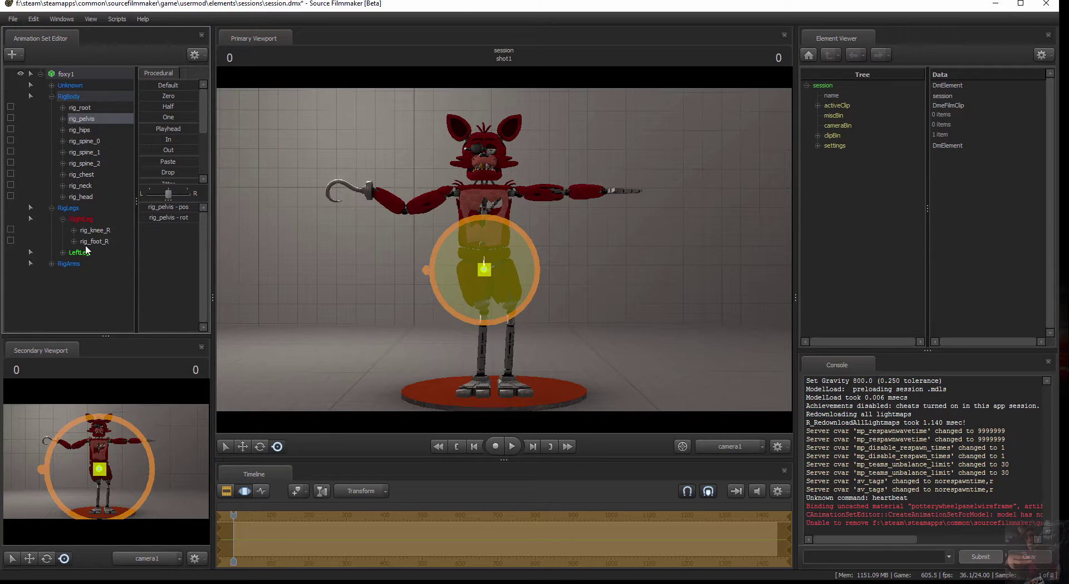
pyautogui.click(89, 241)
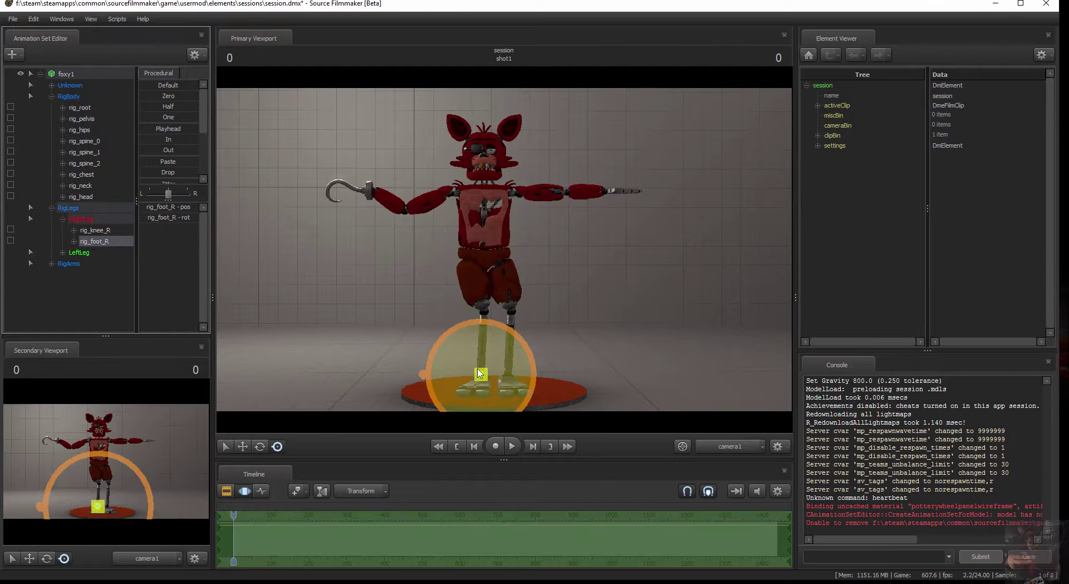
pyautogui.moveTo(98, 489)
pyautogui.mouseDown()
pyautogui.moveTo(76, 491)
pyautogui.moveTo(87, 494)
pyautogui.mouseUp()
pyautogui.click(62, 252)
pyautogui.click(91, 275)
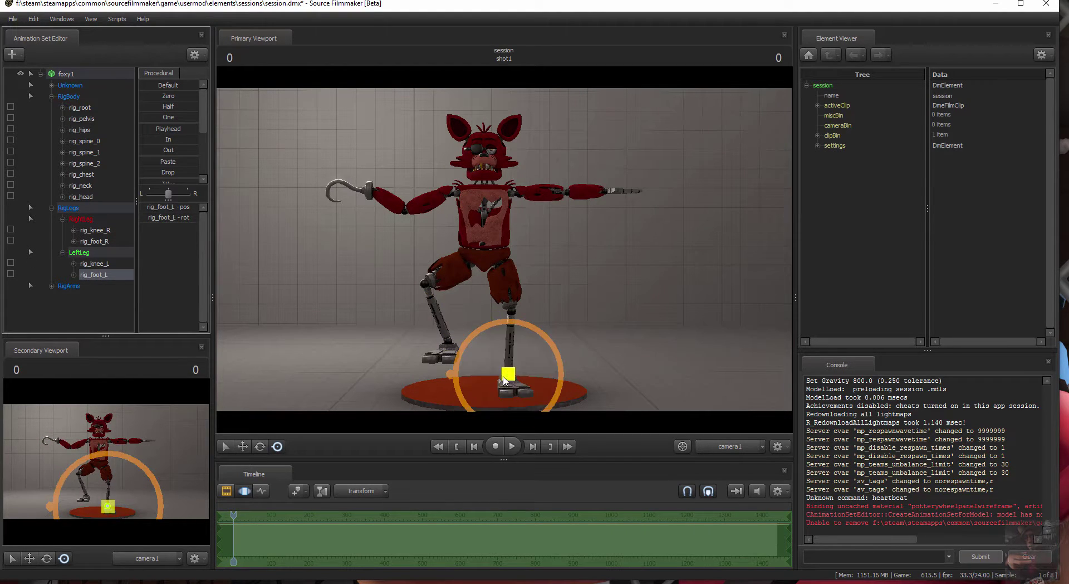
pyautogui.moveTo(508, 374); pyautogui.dragTo(499, 325)
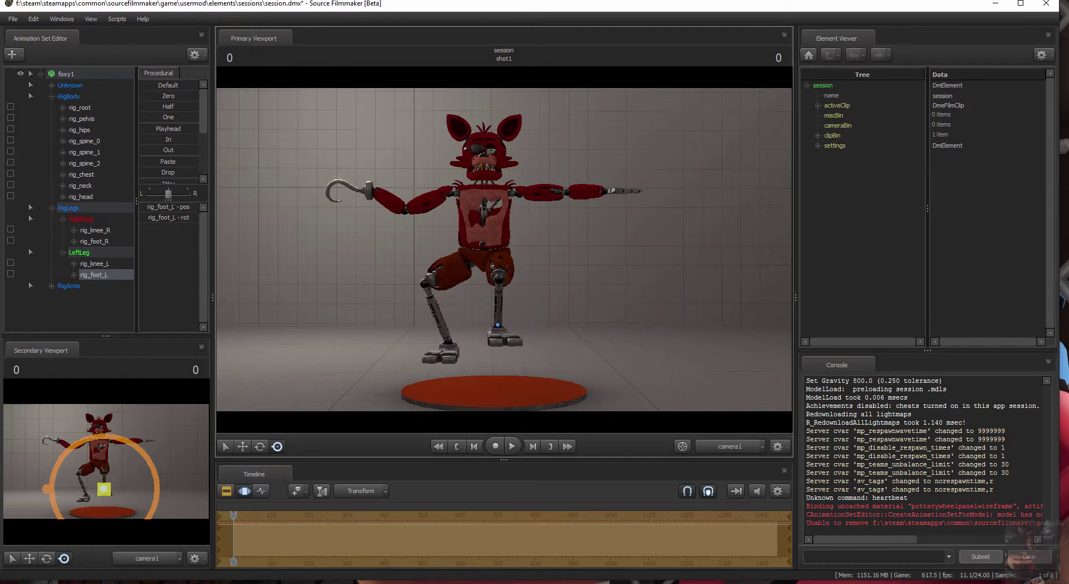
# Lower rig_hand_R and rig_hand_L from the outstretched pose down to hip level
pyautogui.click(50, 286)
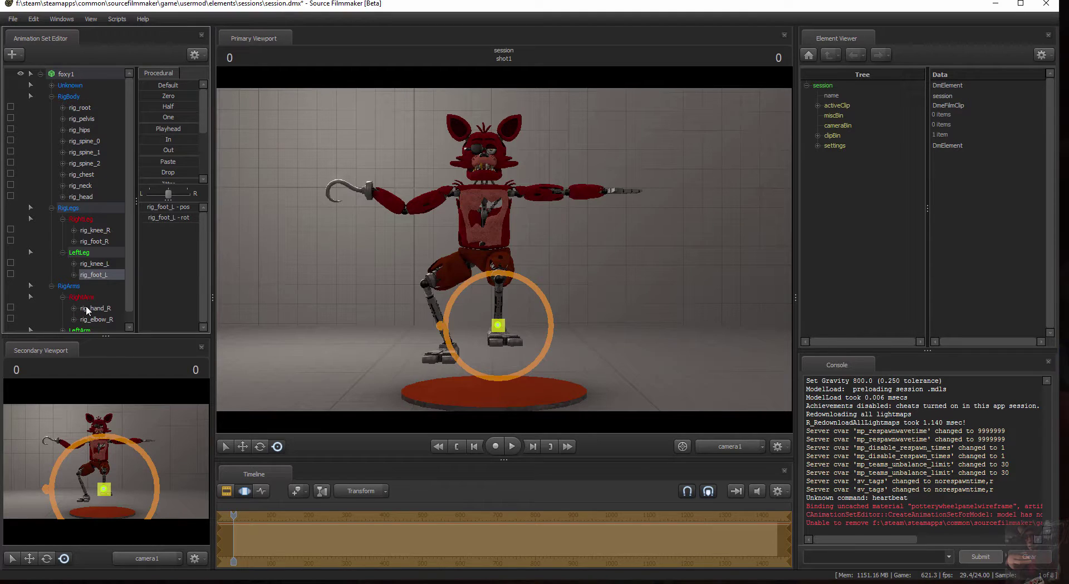
pyautogui.click(87, 307)
pyautogui.moveTo(376, 192); pyautogui.dragTo(395, 263)
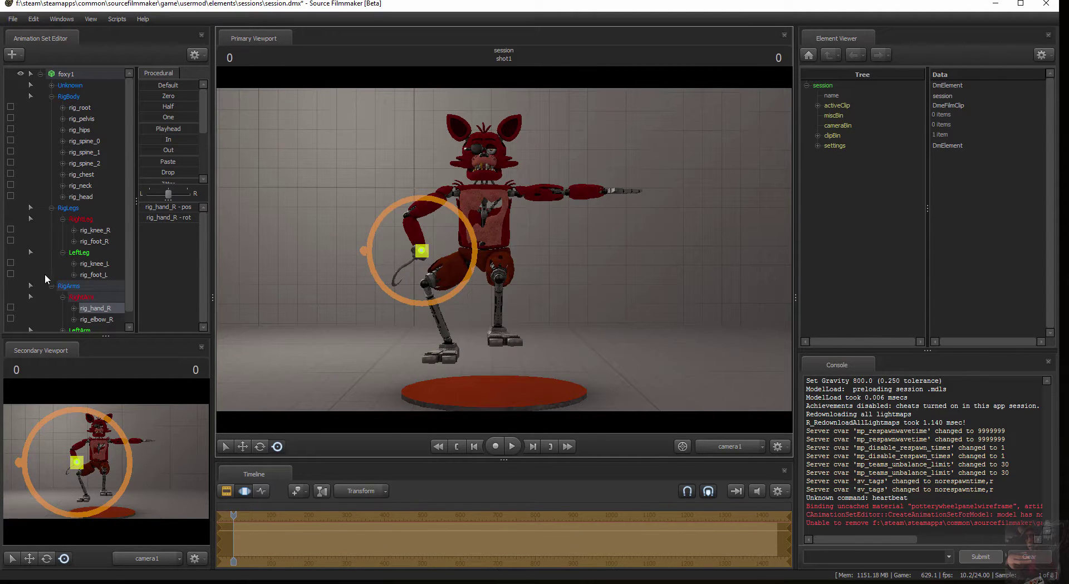
pyautogui.scroll(-1, 68, 299)
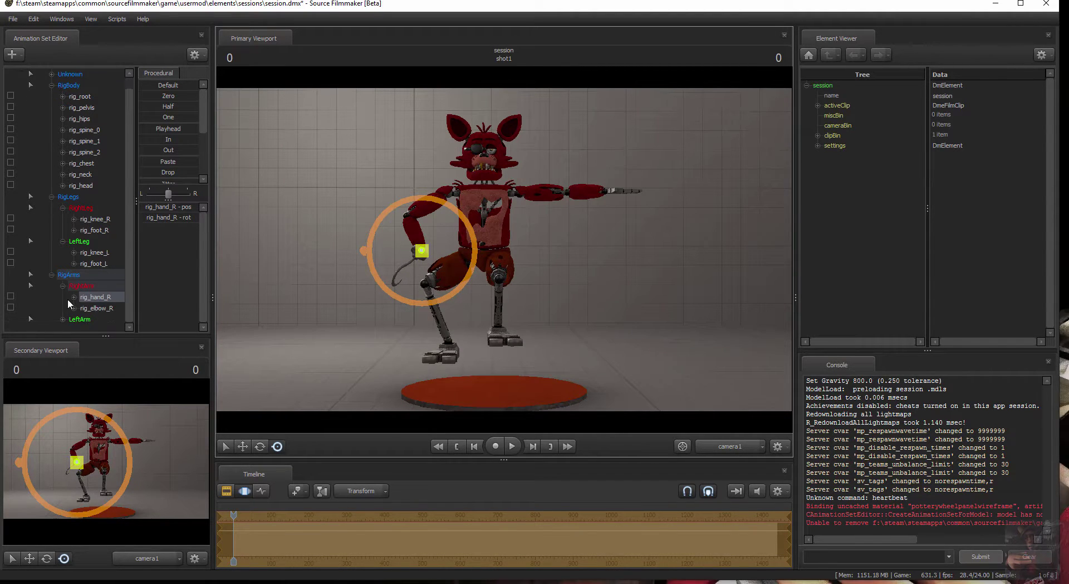
pyautogui.scroll(-3, 115, 283)
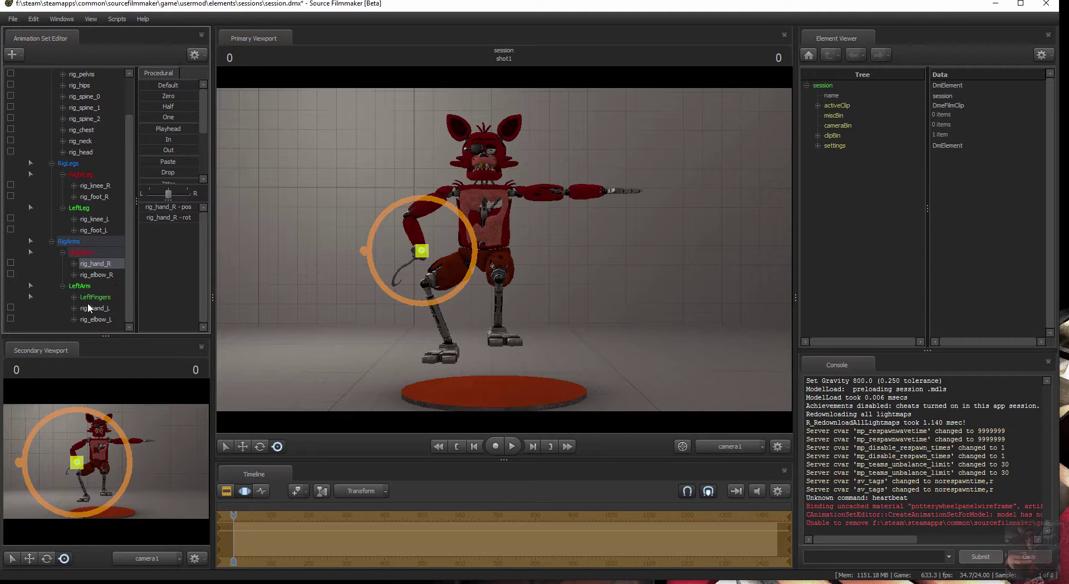
pyautogui.click(92, 308)
pyautogui.moveTo(622, 199); pyautogui.dragTo(556, 334)
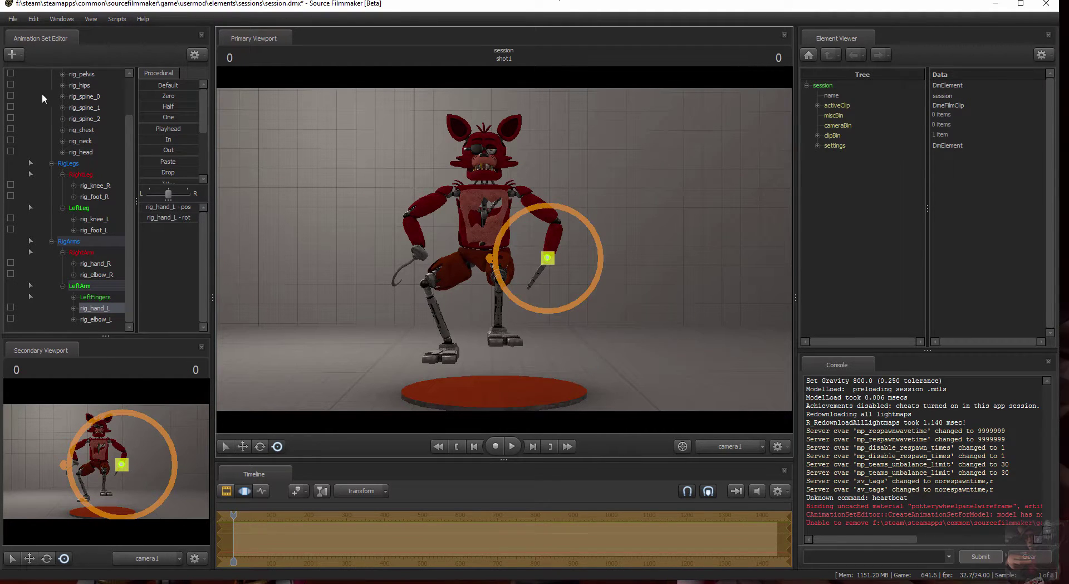
pyautogui.scroll(2, 81, 110)
pyautogui.click(75, 72)
# Delete the foxy1 animation set and switch to the animset scripts folder window
pyautogui.rightClick(75, 72)
pyautogui.moveTo(106, 202)
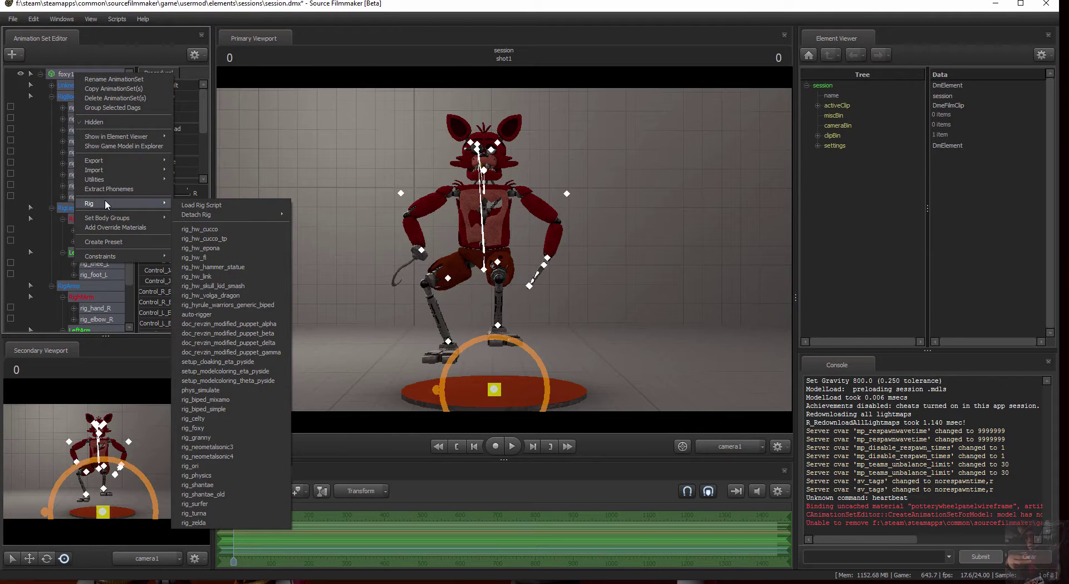
pyautogui.click(106, 98)
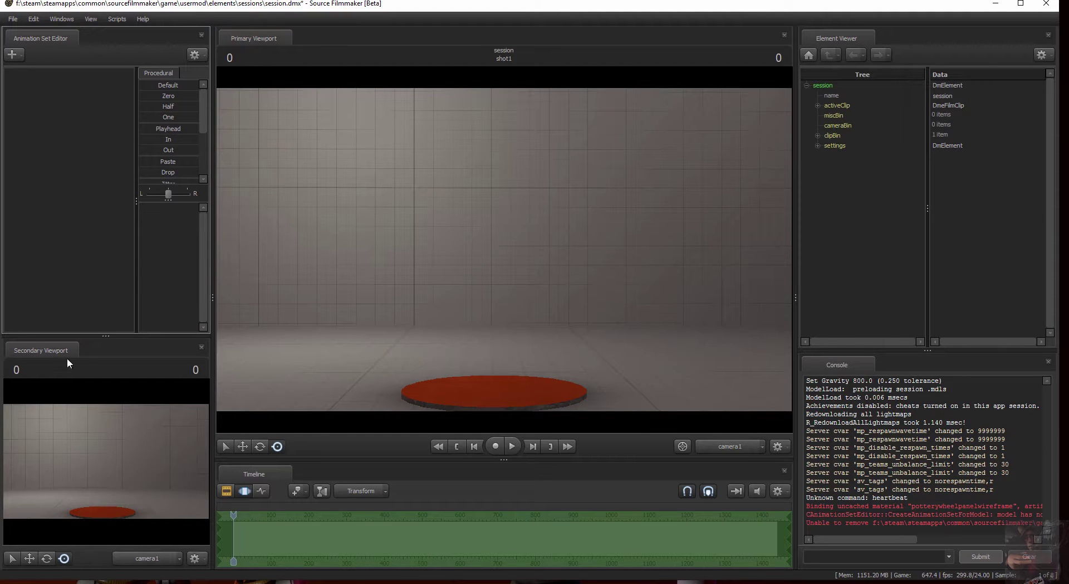
pyautogui.hotkey('alt', 'Tab')
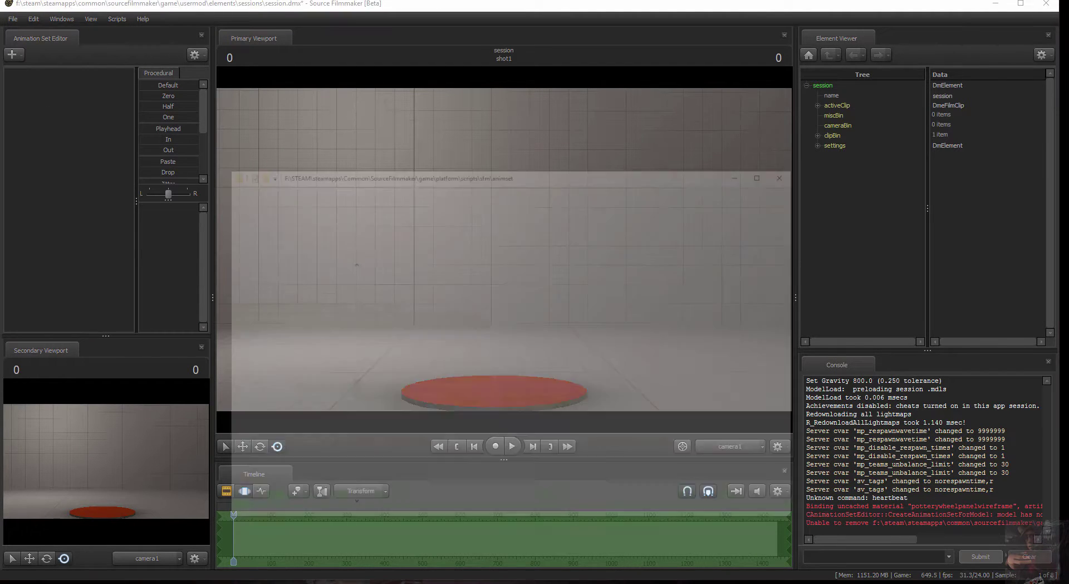
# Send rig_foxy.py to the Recycle Bin and minimize File Explorer
pyautogui.click(455, 284)
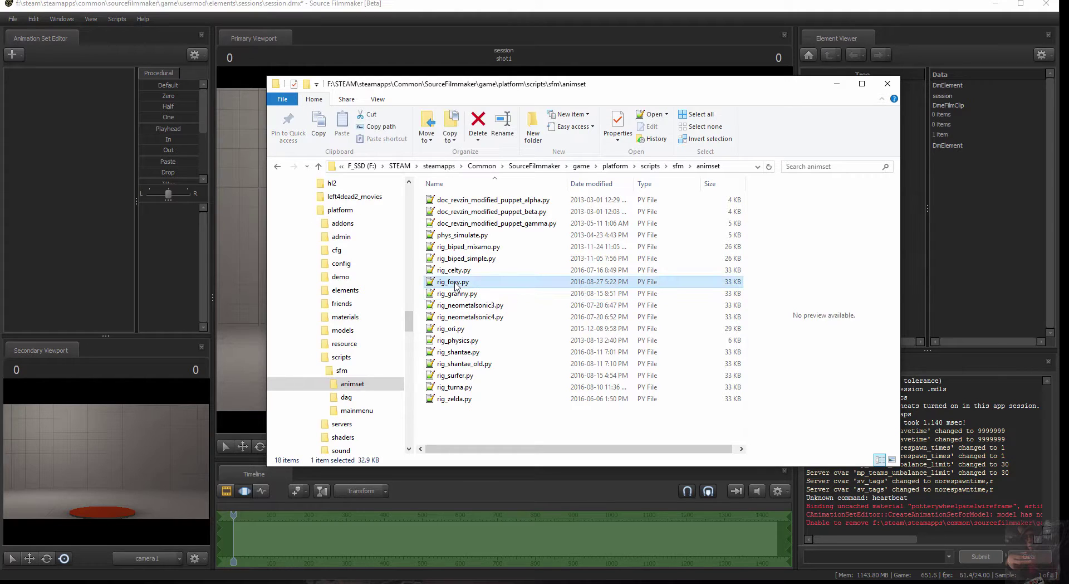
pyautogui.rightClick(454, 283)
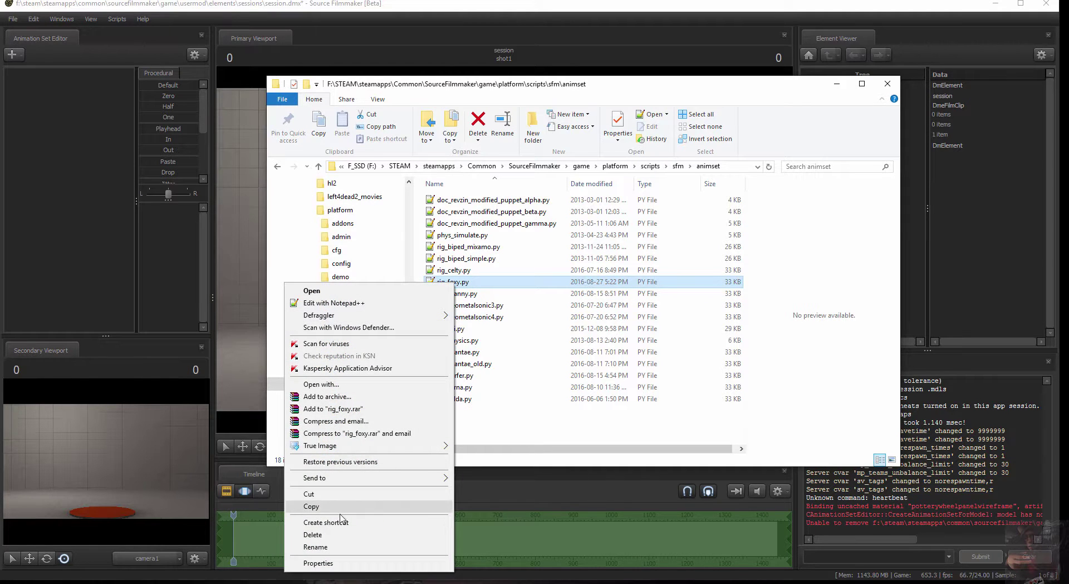
pyautogui.click(339, 534)
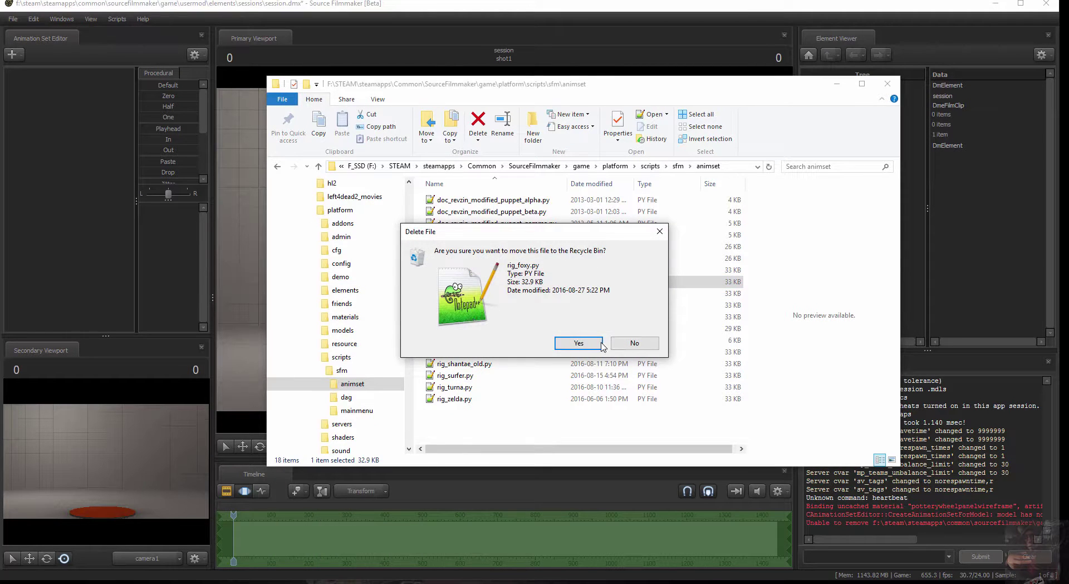
pyautogui.click(585, 346)
pyautogui.click(836, 83)
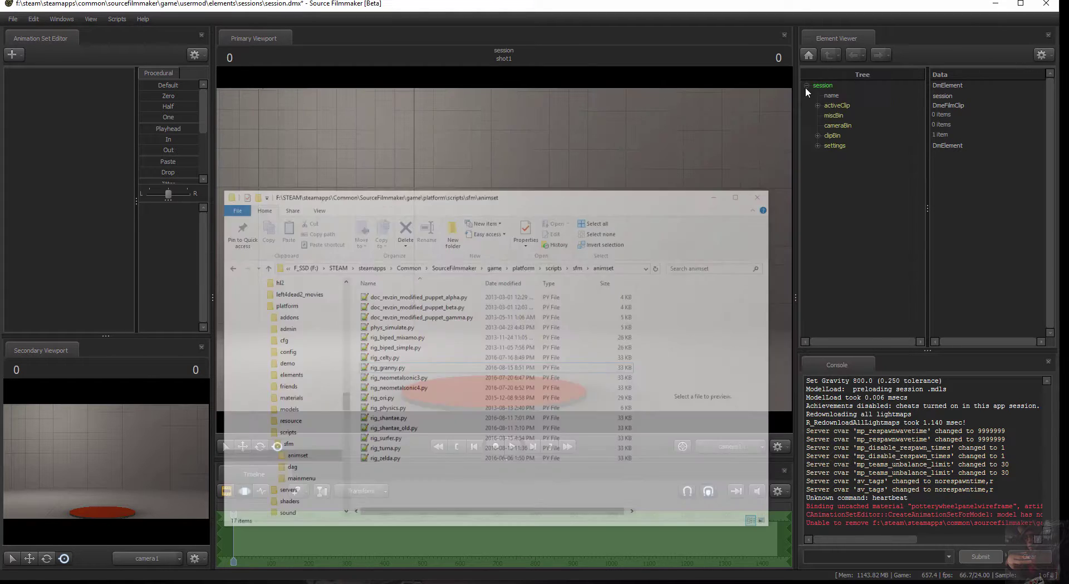
# Load foxy.mdl as a new foxy1 animation set and reset its root pos to default
pyautogui.rightClick(58, 81)
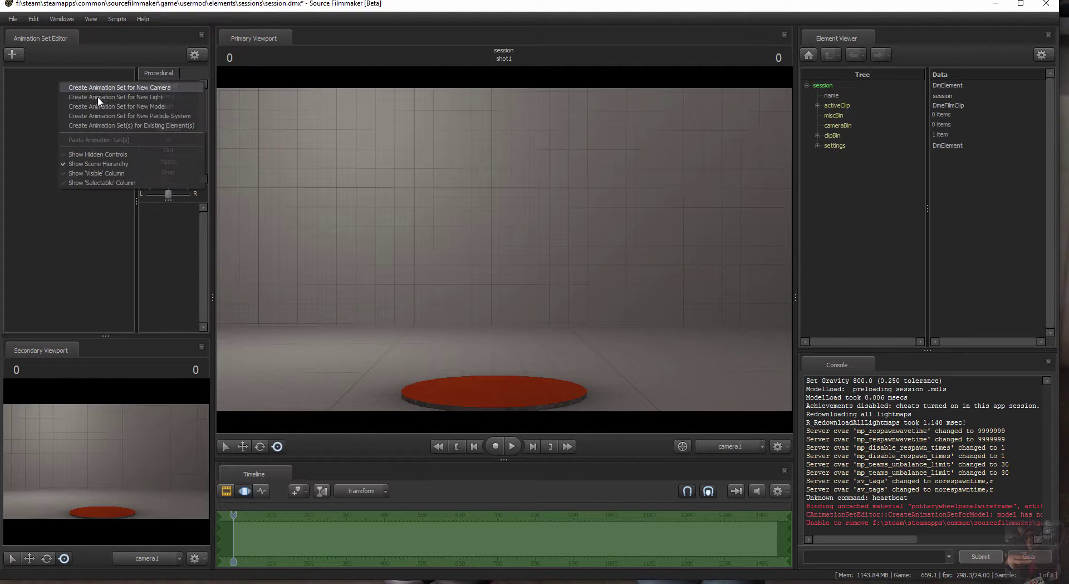
pyautogui.click(98, 107)
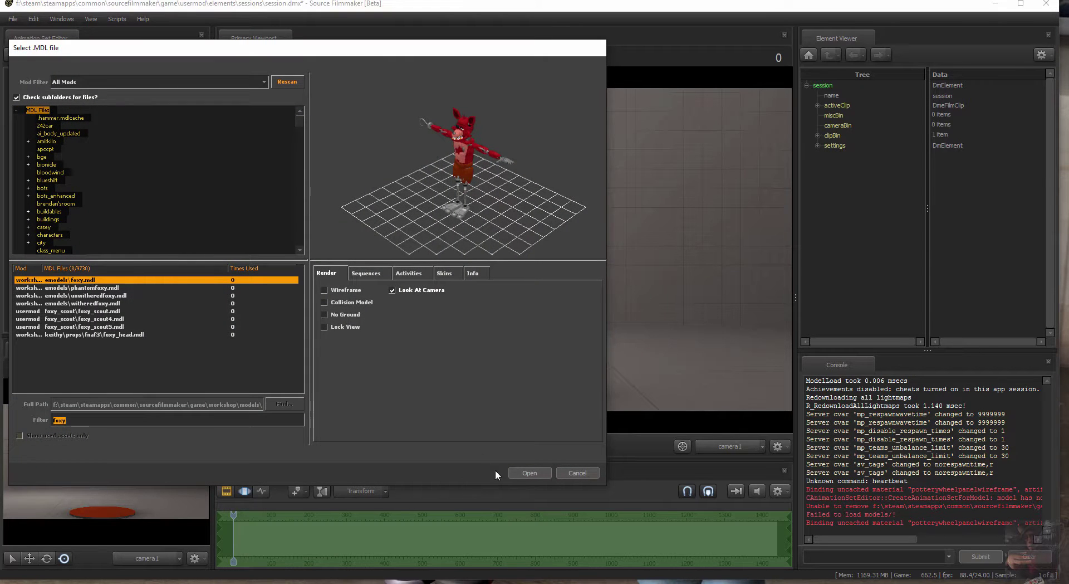
pyautogui.click(522, 473)
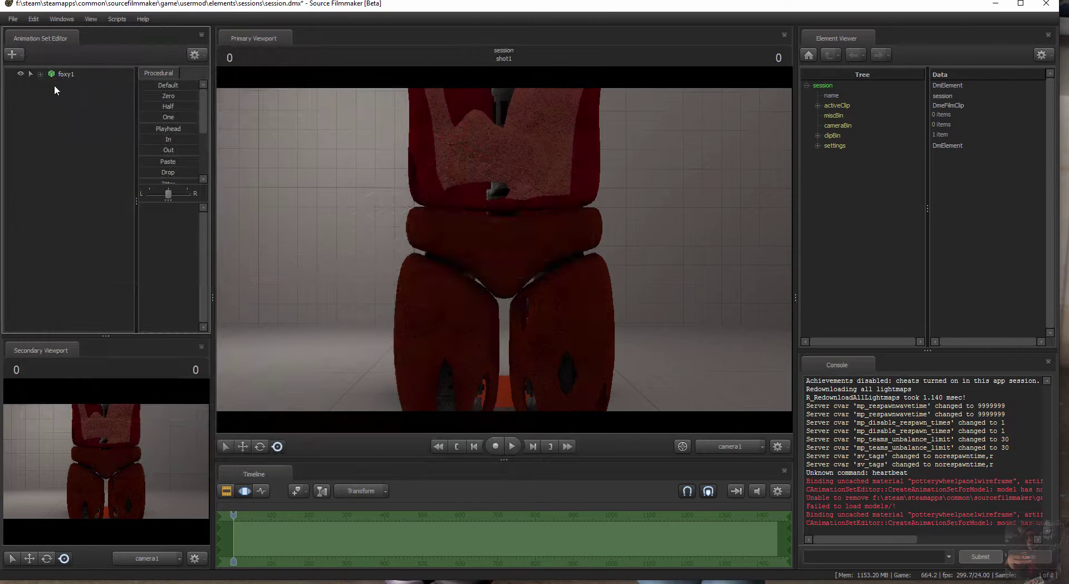
pyautogui.click(40, 73)
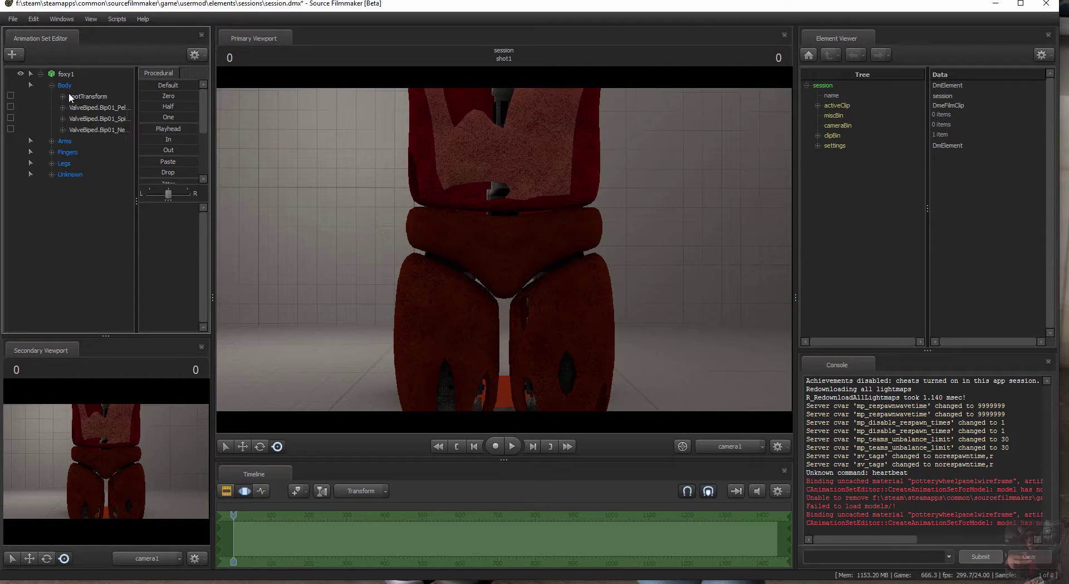
pyautogui.click(63, 97)
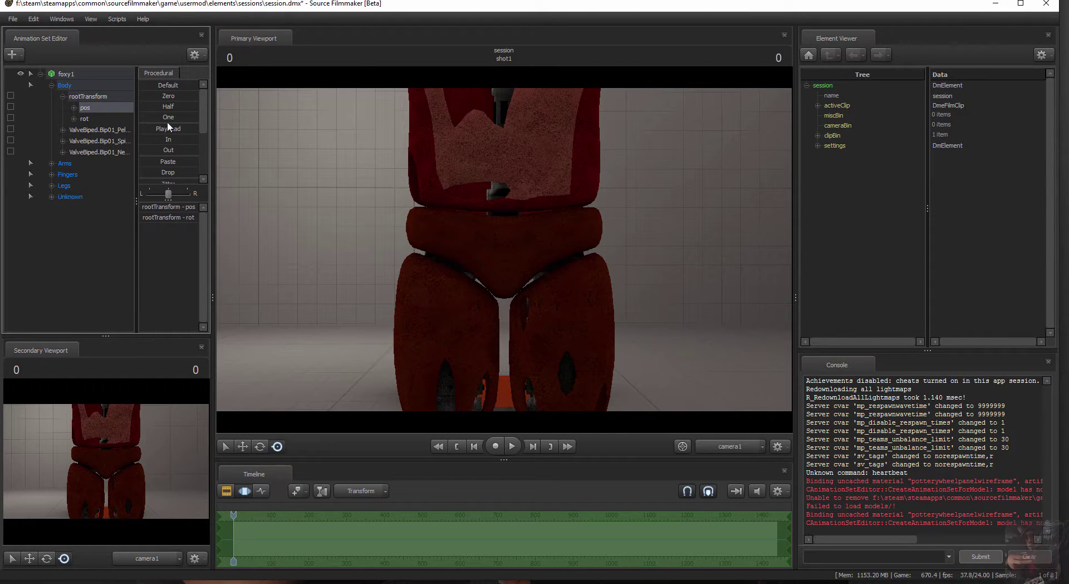
pyautogui.click(144, 83)
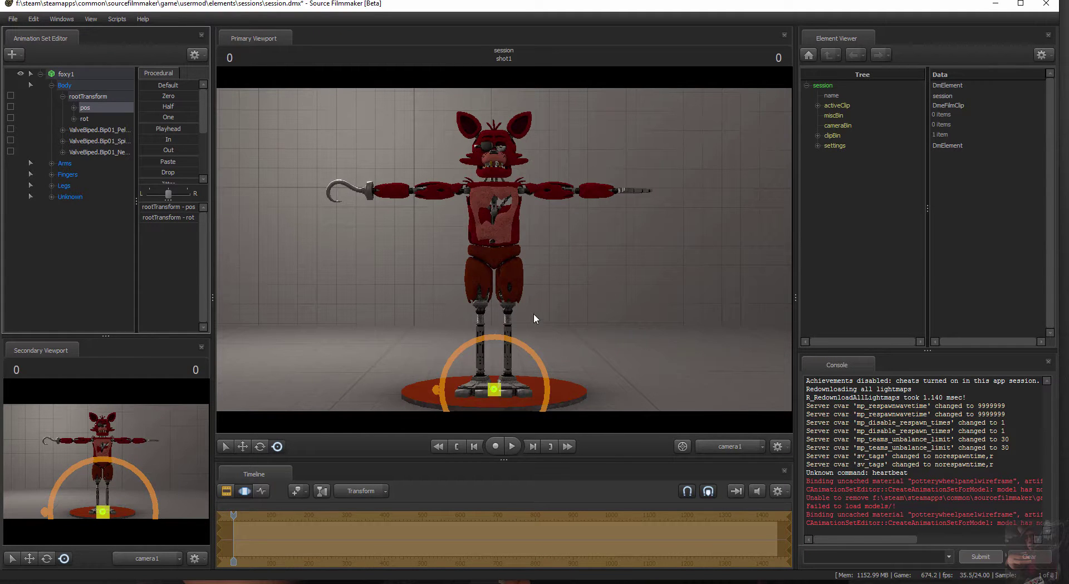
pyautogui.click(41, 73)
# Launch the auto-rigger for foxy1 and move its window to the upper right
pyautogui.rightClick(65, 73)
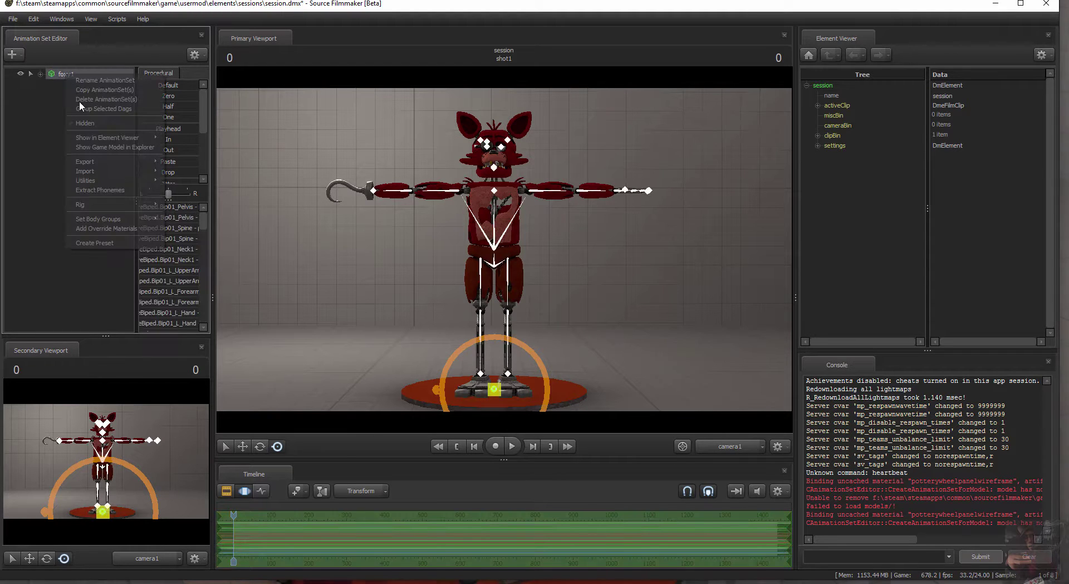
pyautogui.moveTo(85, 202)
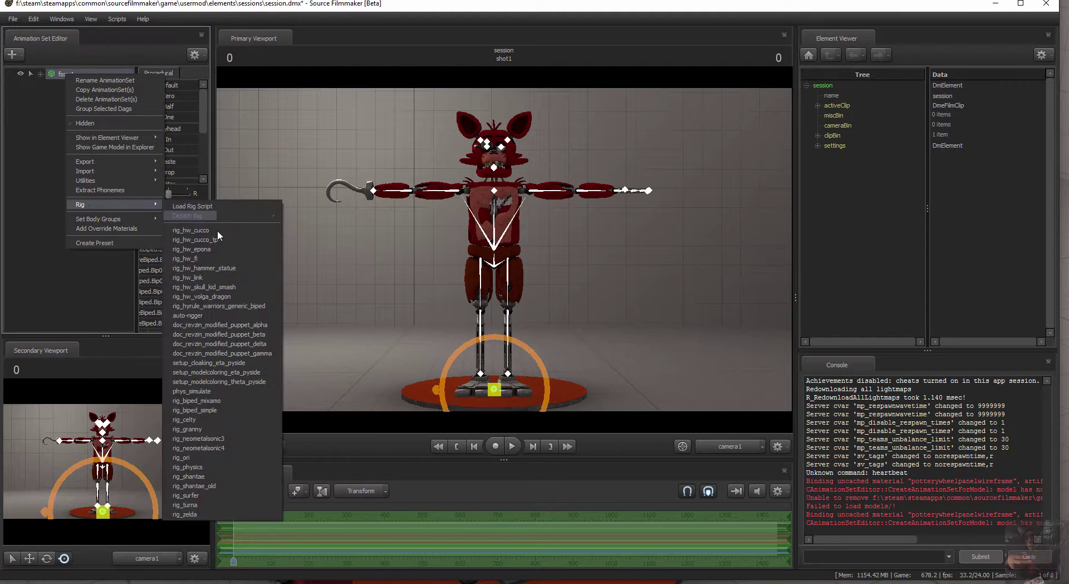
pyautogui.click(216, 316)
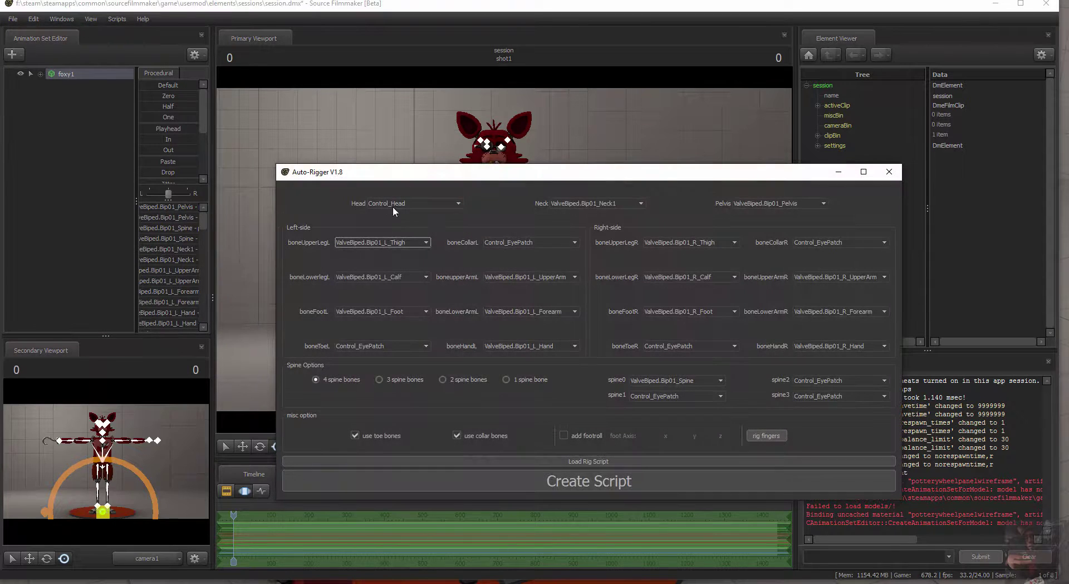
pyautogui.moveTo(539, 177); pyautogui.dragTo(903, 91)
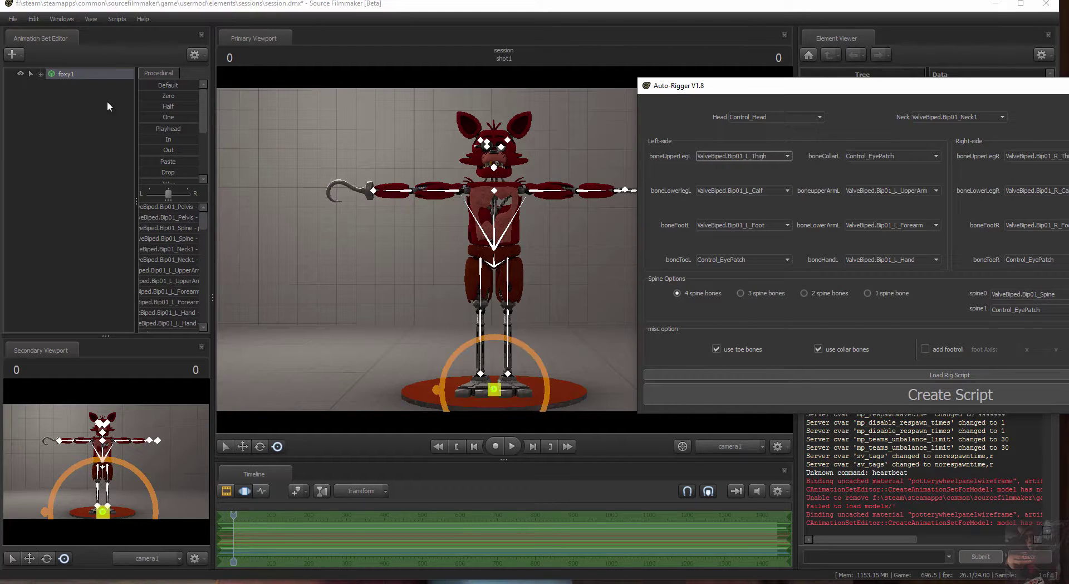
pyautogui.click(74, 74)
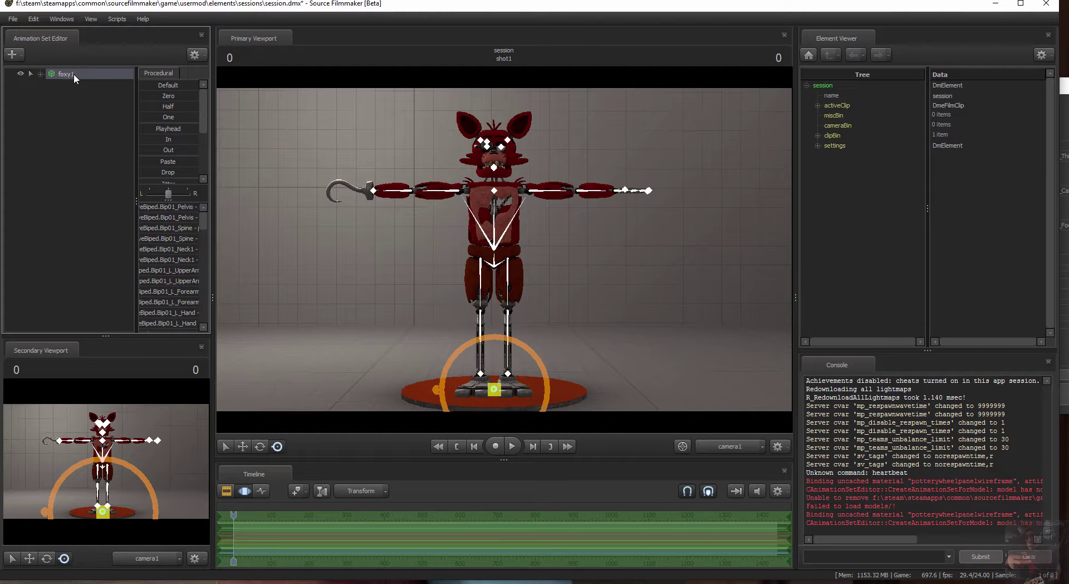
# Expand foxy1's bone groups and drag the Auto-Rigger V1.8 window to the lower middle
pyautogui.click(41, 74)
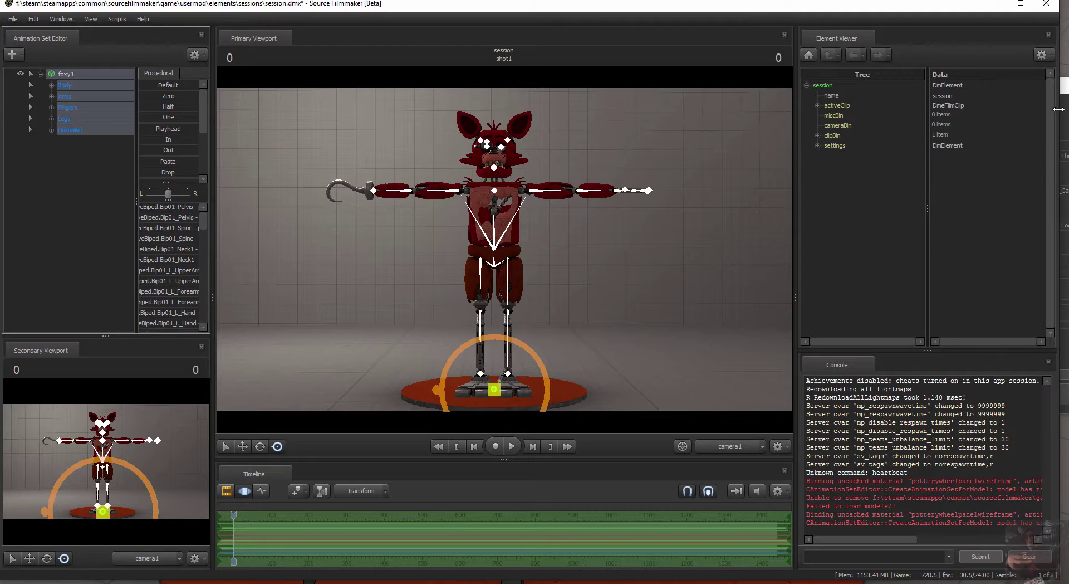
pyautogui.moveTo(985, 92); pyautogui.dragTo(414, 240)
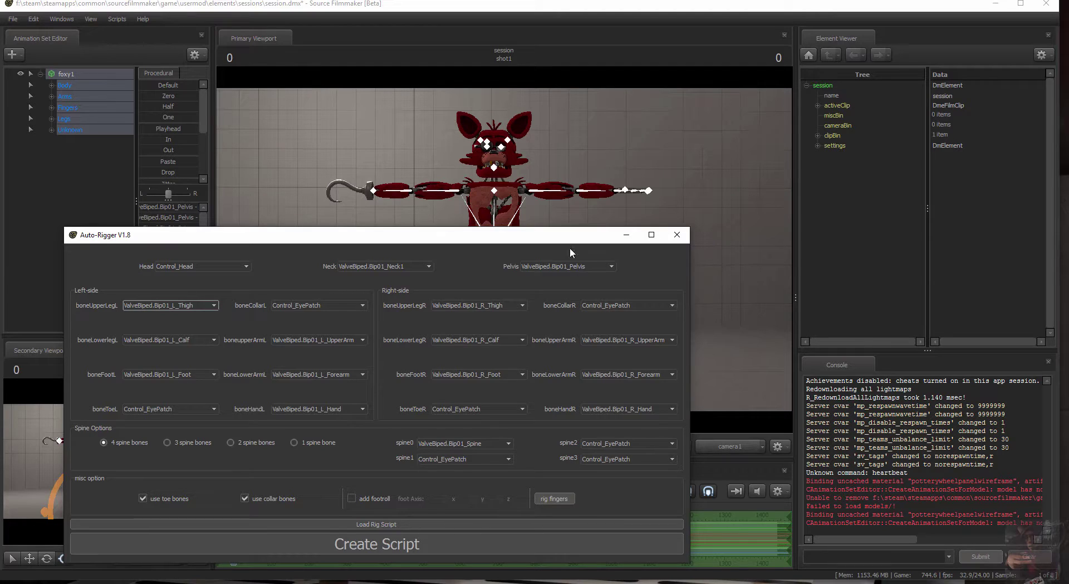
# Switch the Auto-Rigger Spine Options to 1 spine bone, mapping spine0 to ValveBiped.Bip01_Spine
pyautogui.moveTo(568, 235); pyautogui.dragTo(585, 319)
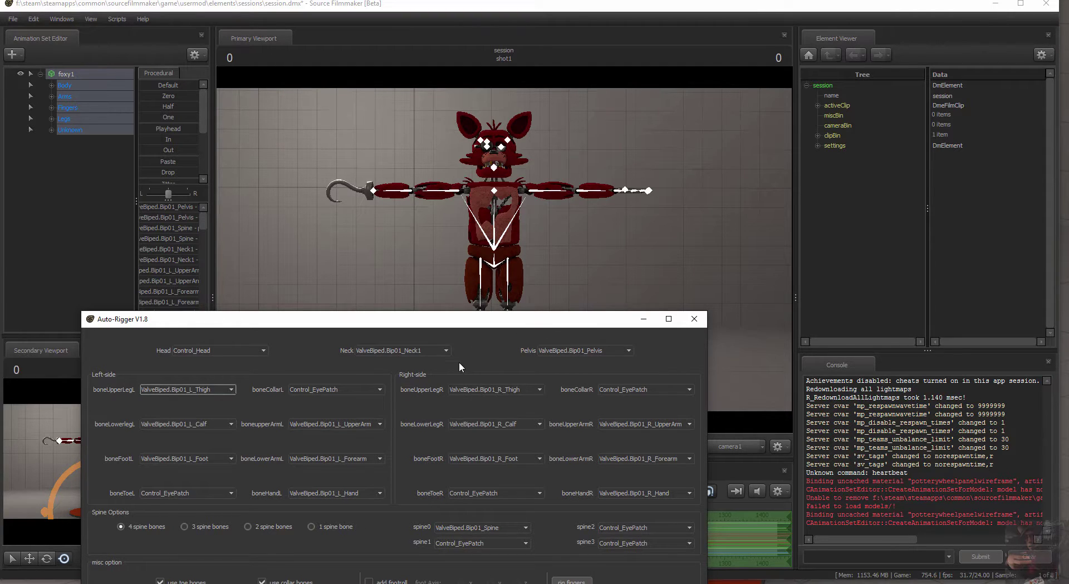
pyautogui.moveTo(465, 320); pyautogui.dragTo(965, 230)
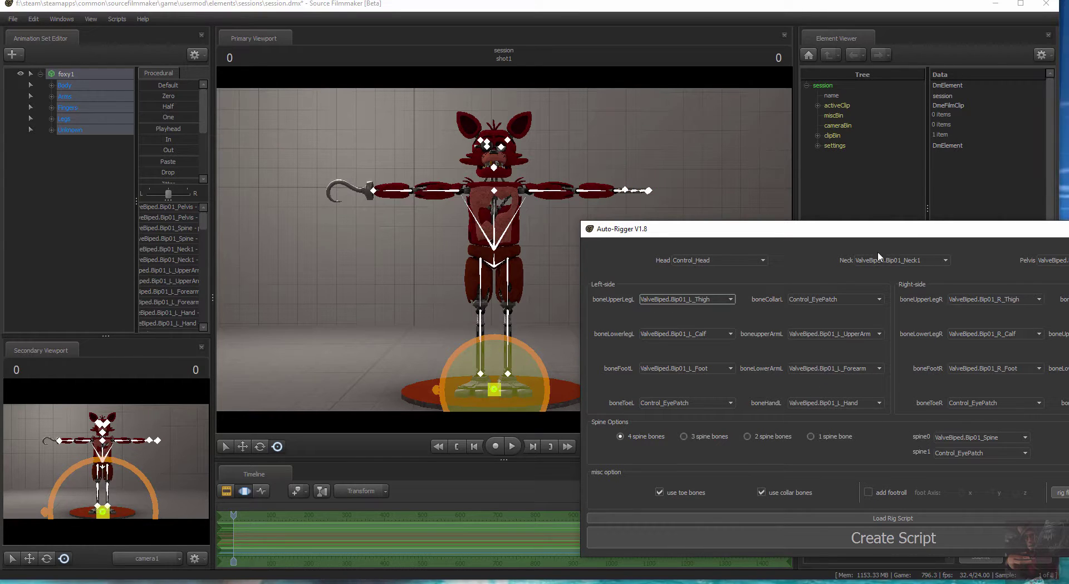
pyautogui.moveTo(872, 228); pyautogui.dragTo(161, 212)
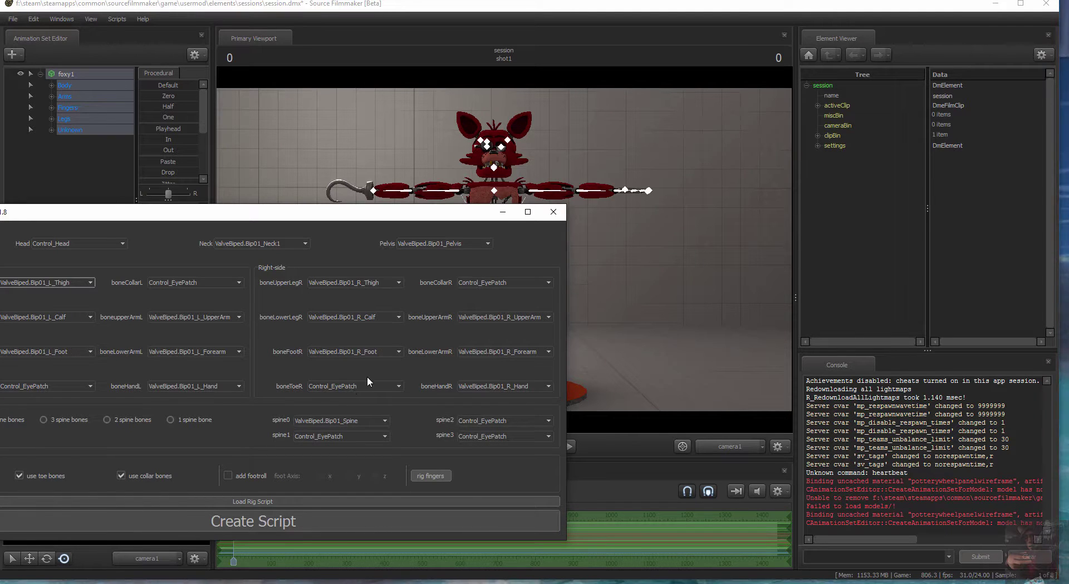
pyautogui.moveTo(342, 218); pyautogui.dragTo(945, 177)
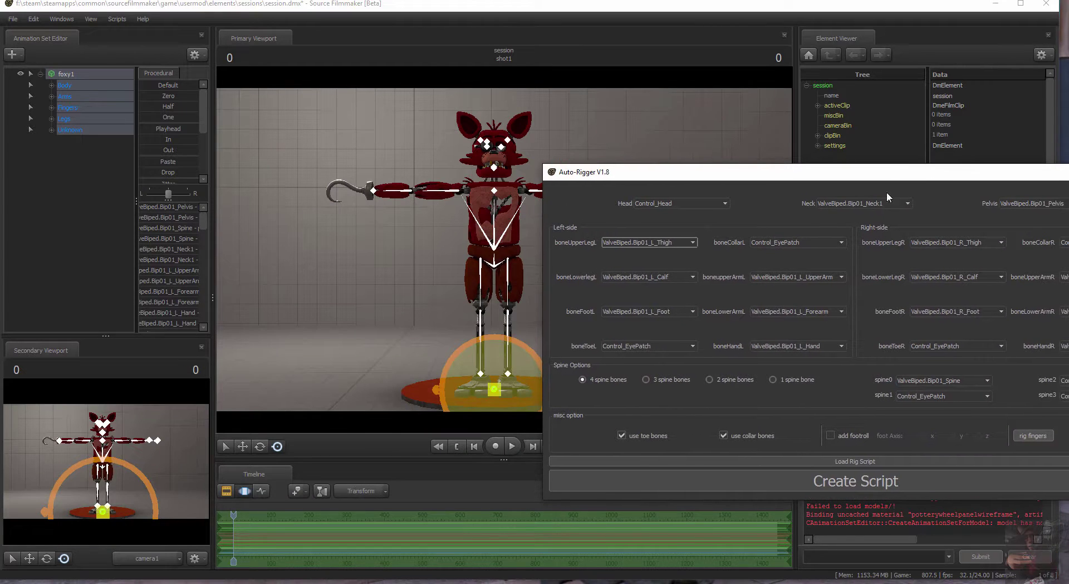
pyautogui.click(481, 374)
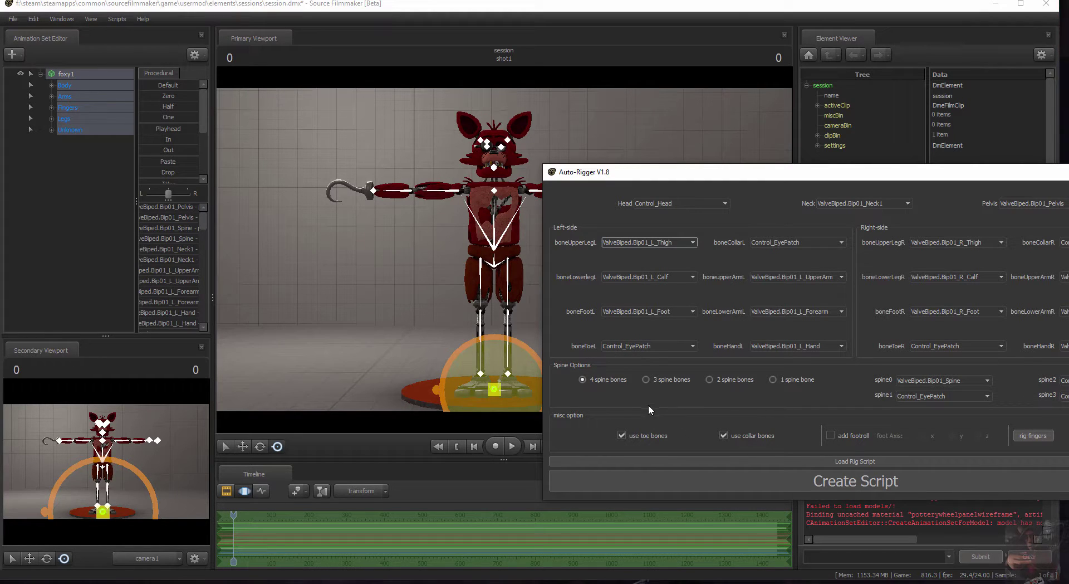
pyautogui.click(772, 379)
pyautogui.moveTo(879, 178); pyautogui.dragTo(440, 141)
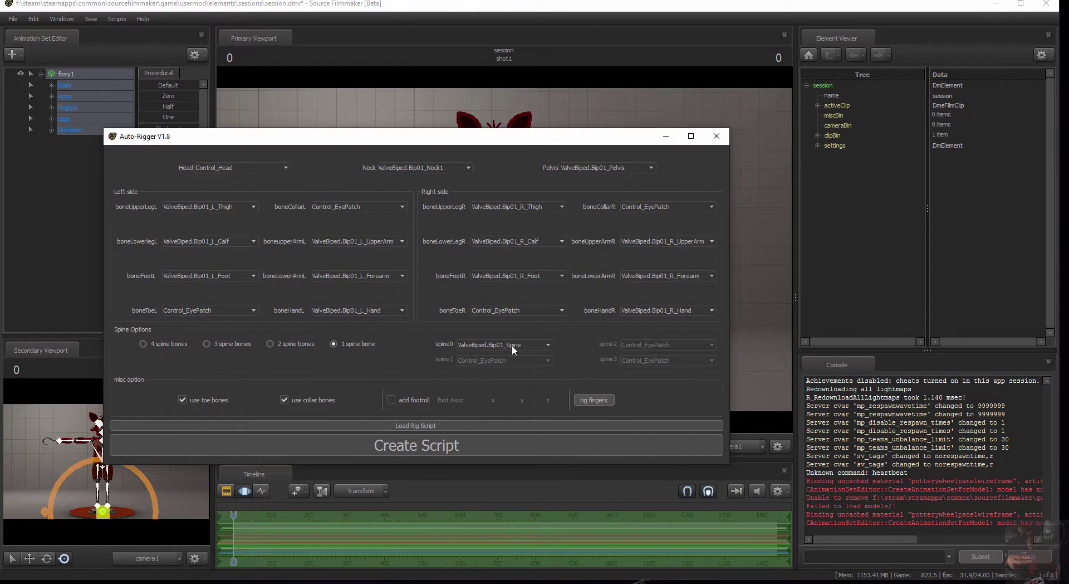
# Disable toe and collar bones, create and confirm the rig_foxy script, then minimize the Auto-Rigger
pyautogui.moveTo(526, 135); pyautogui.dragTo(520, 293)
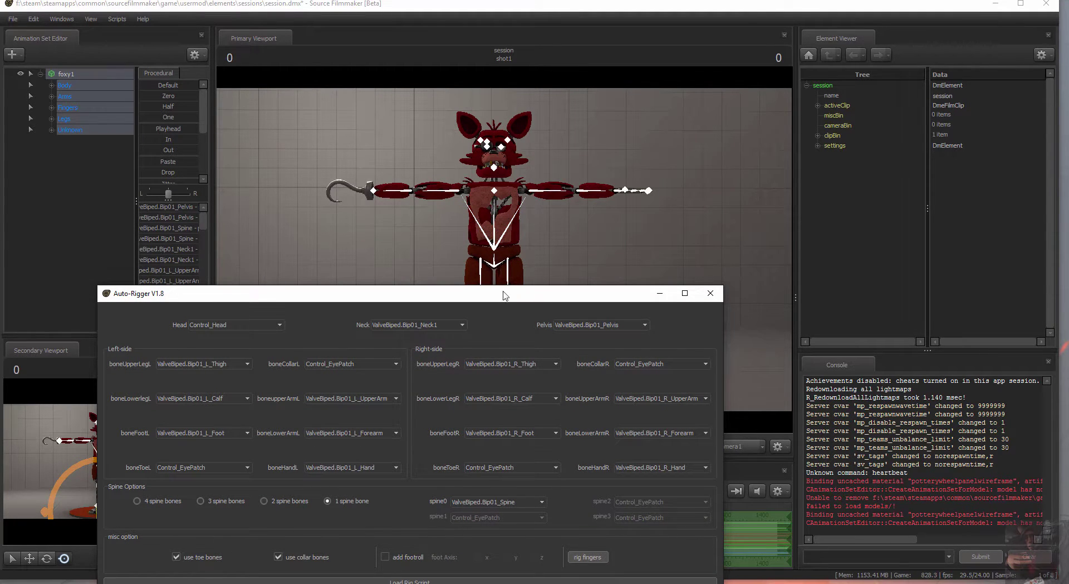
pyautogui.moveTo(501, 295); pyautogui.dragTo(878, 110)
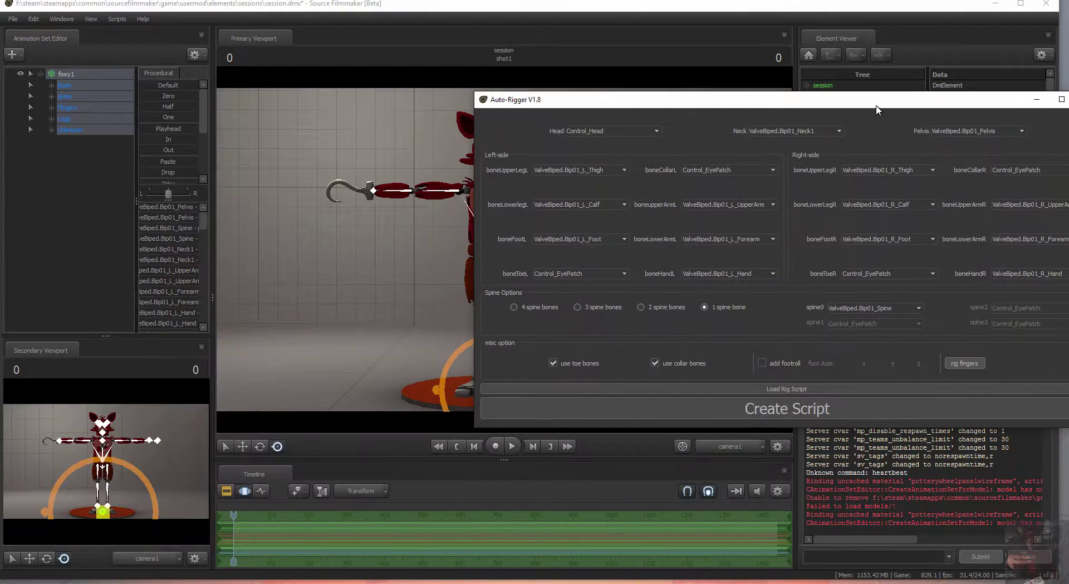
pyautogui.click(552, 363)
pyautogui.click(655, 363)
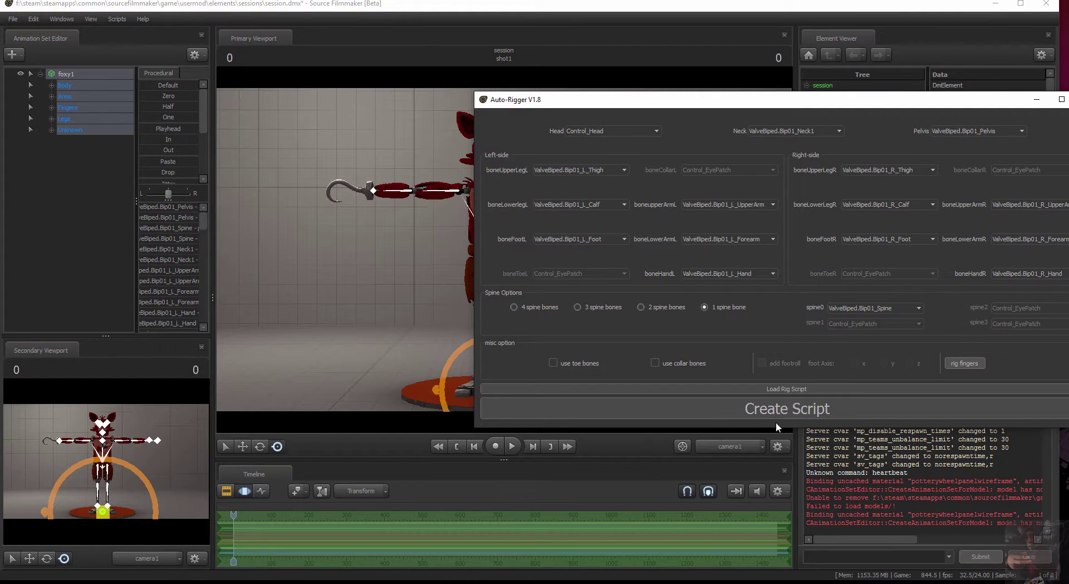
pyautogui.click(751, 411)
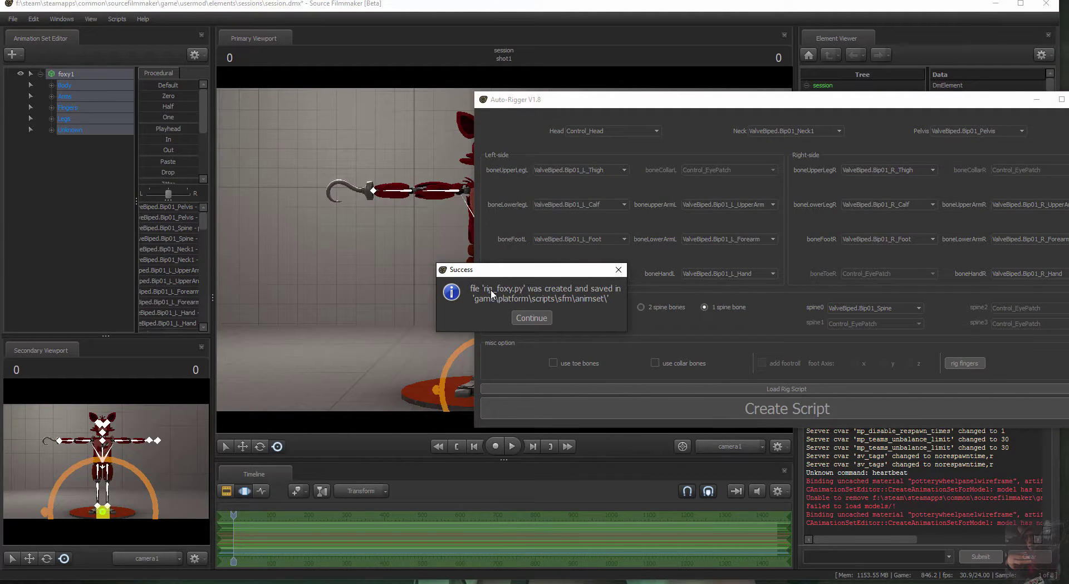
pyautogui.click(542, 317)
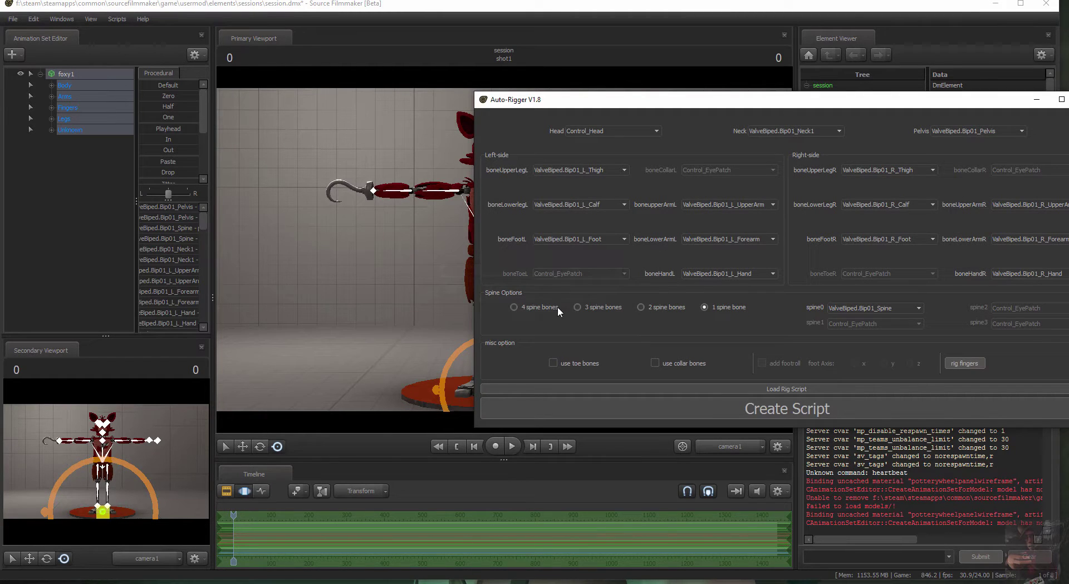
pyautogui.click(1037, 104)
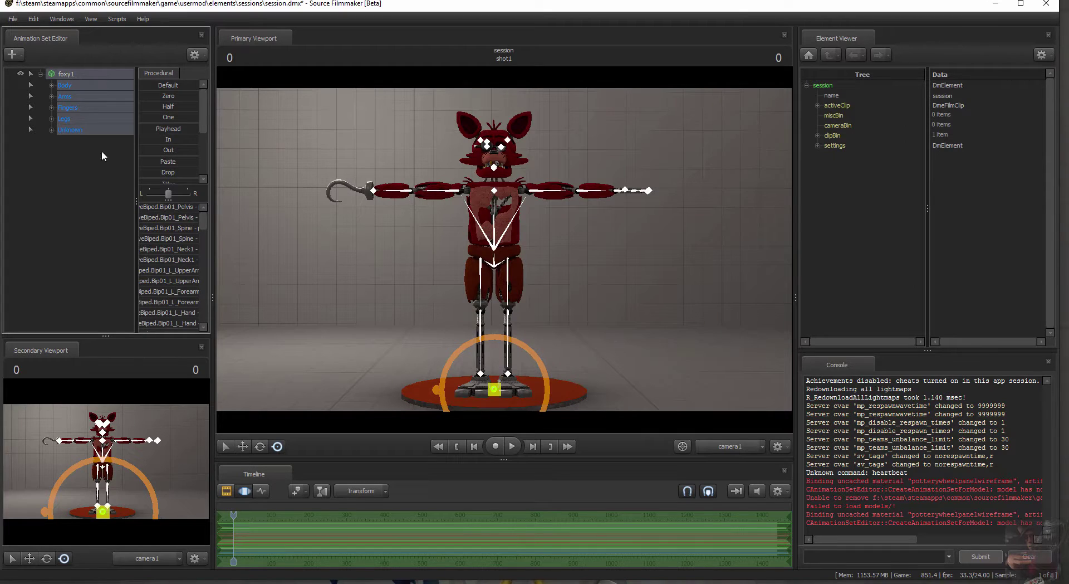
# Apply the rig_foxy rig to the foxy1 animation set via its Rig menu
pyautogui.rightClick(75, 72)
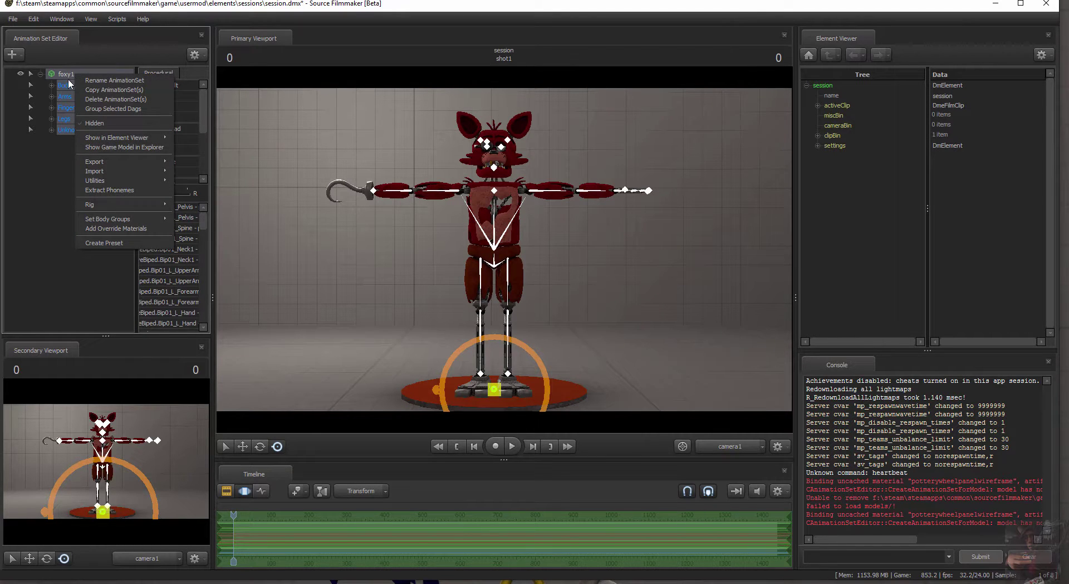
pyautogui.moveTo(88, 205)
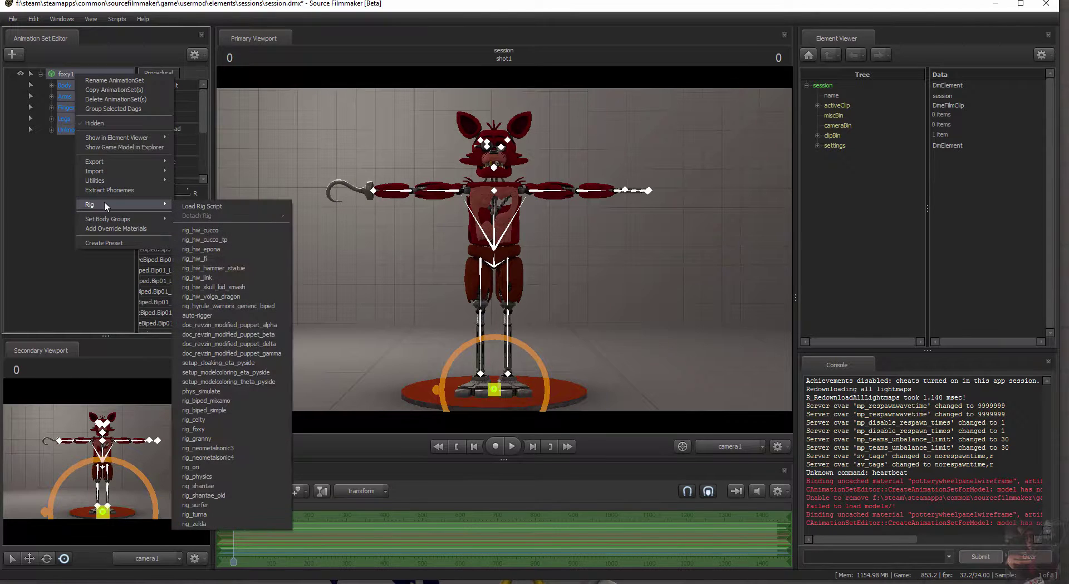
pyautogui.click(204, 430)
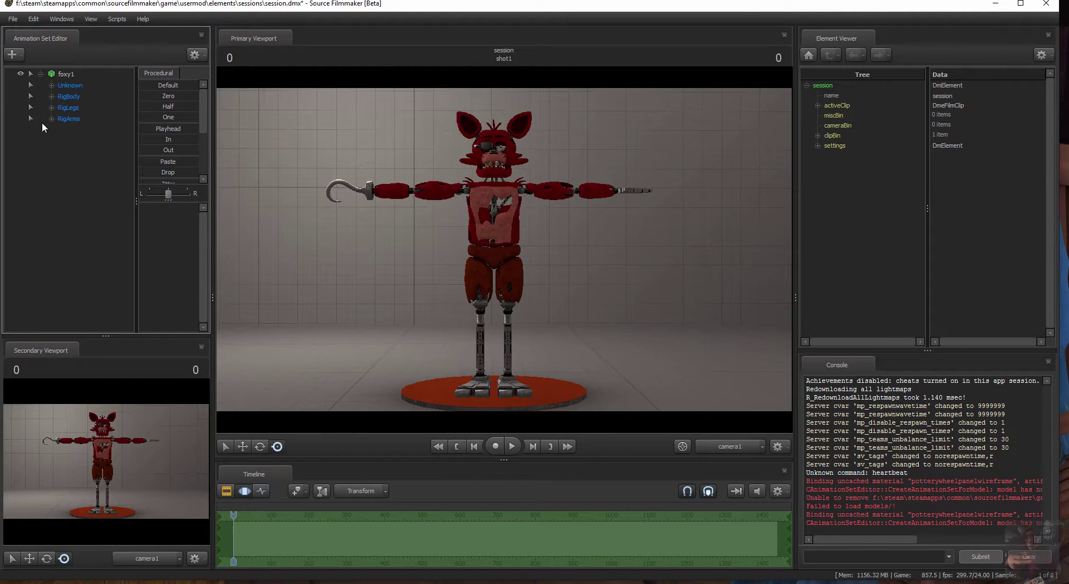
# Select the rig_pelvis control and drag it down to lower Foxy's pelvis
pyautogui.click(51, 85)
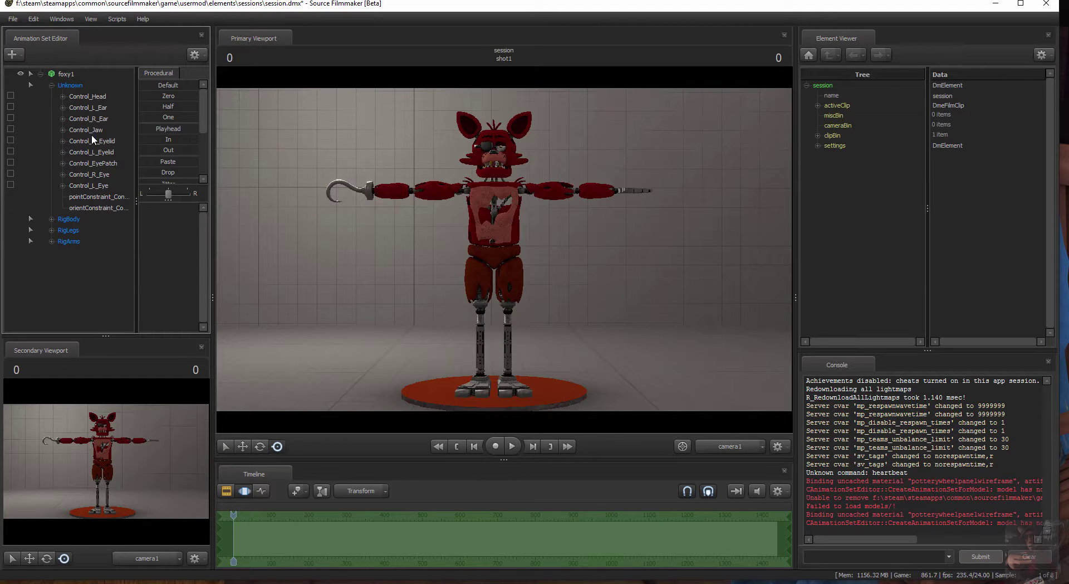
pyautogui.click(51, 85)
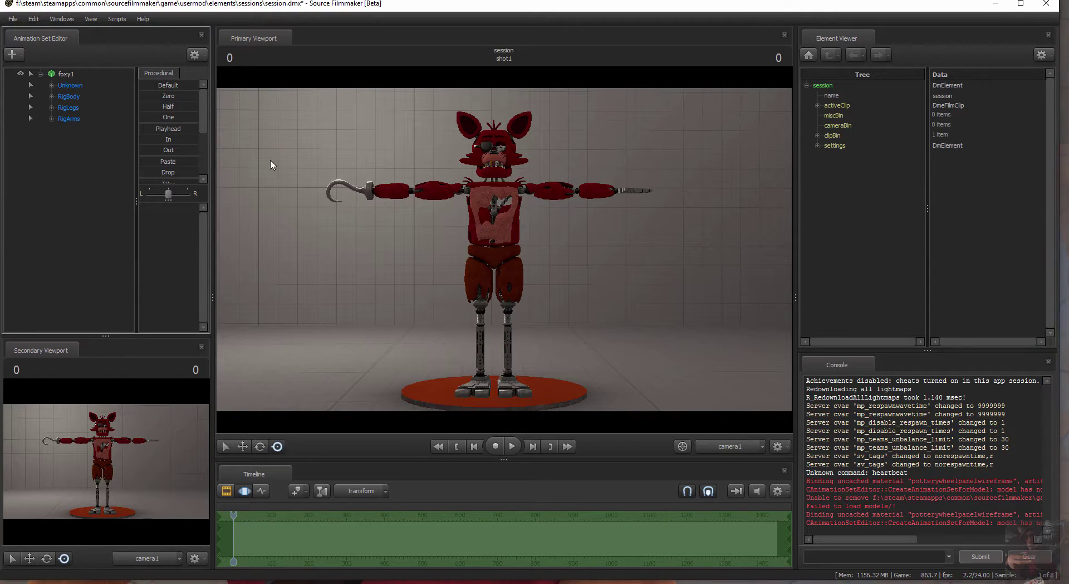
pyautogui.click(66, 74)
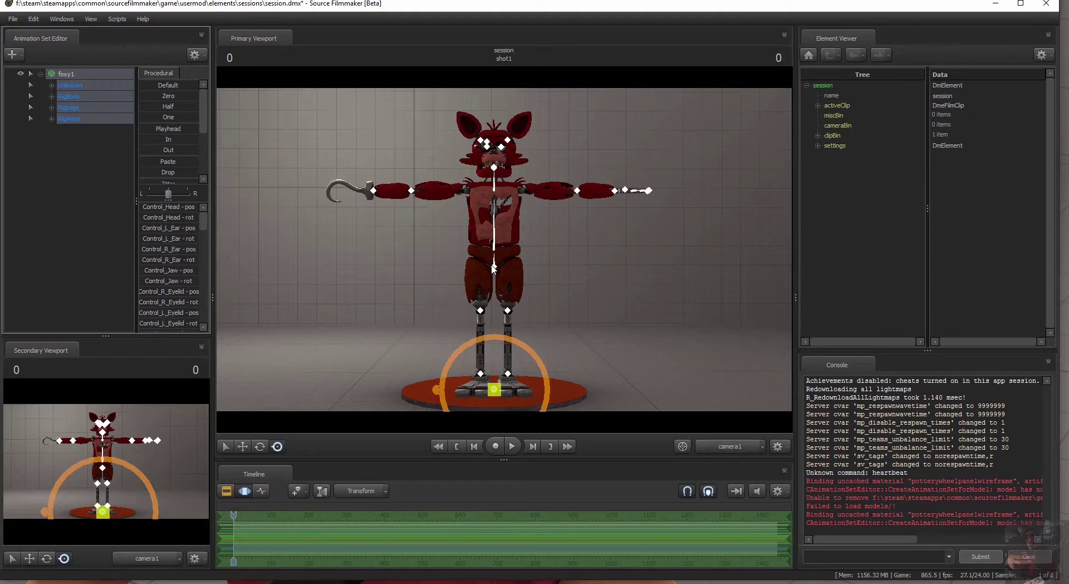
pyautogui.moveTo(494, 269); pyautogui.dragTo(503, 250, button='middle')
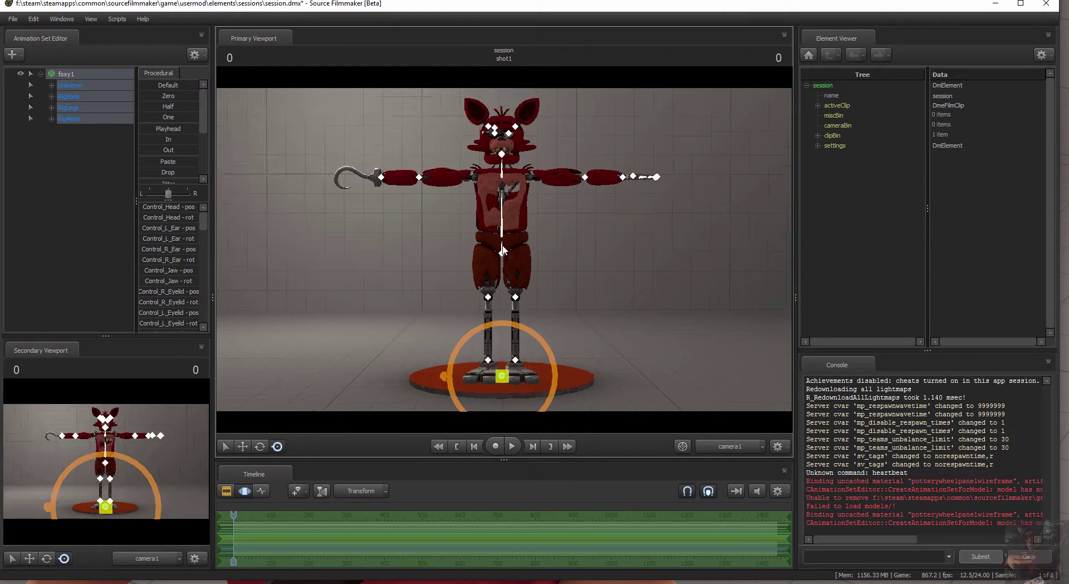
pyautogui.click(523, 253)
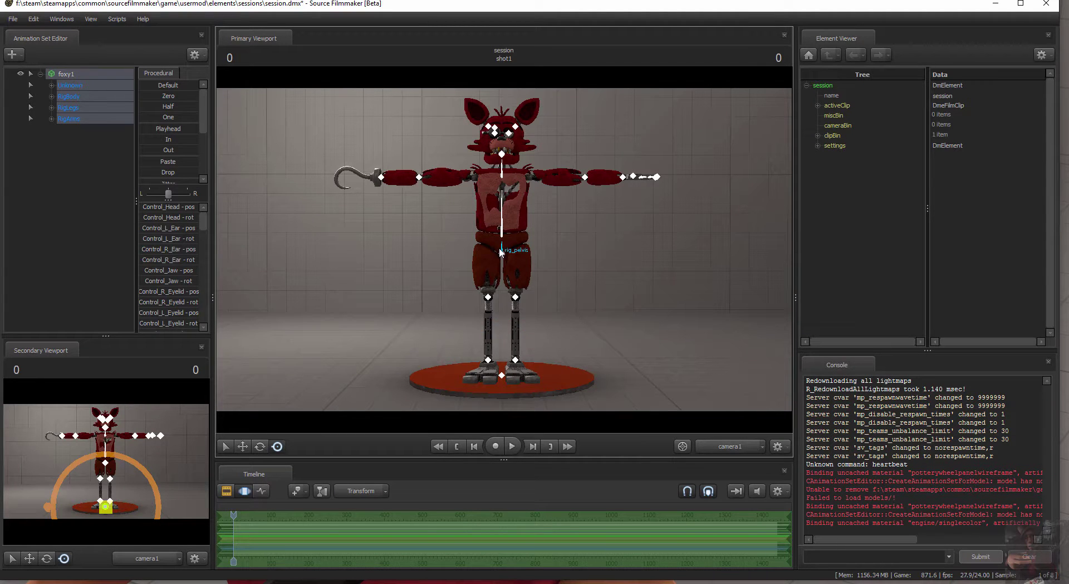
pyautogui.click(502, 254)
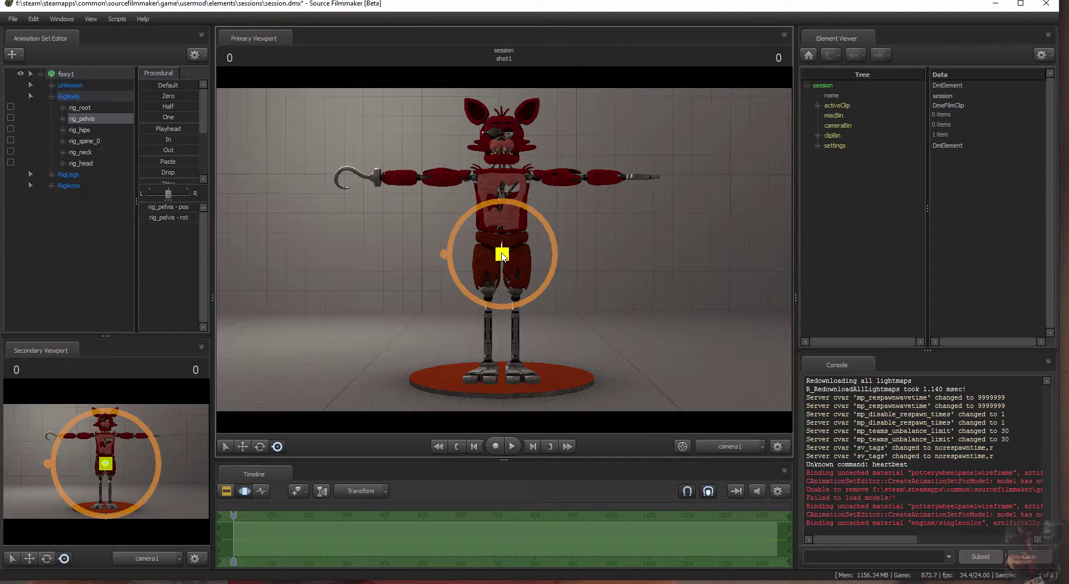
pyautogui.moveTo(504, 284); pyautogui.dragTo(502, 252)
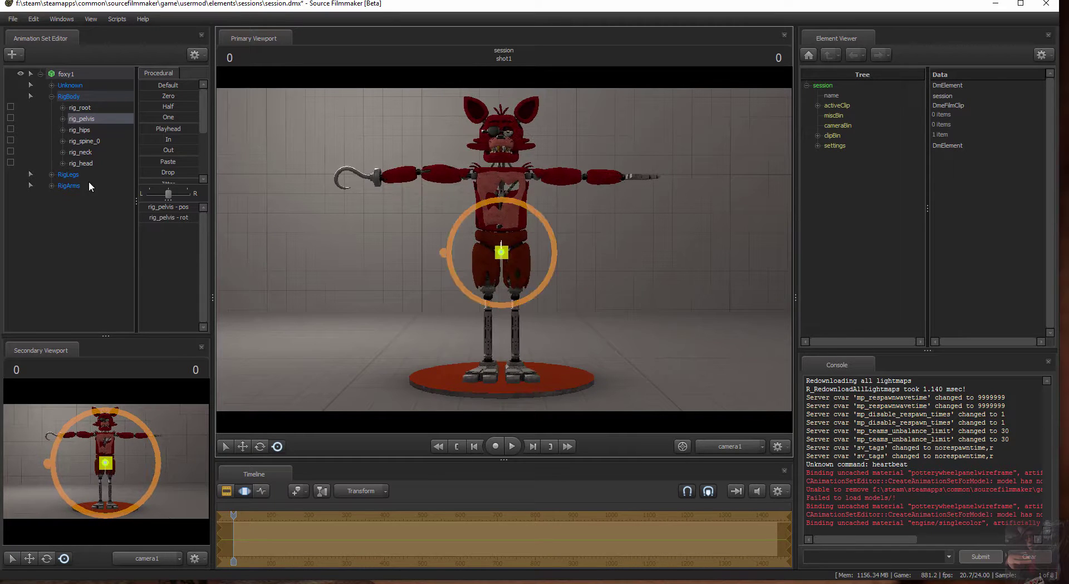
# Select rig_foot_R and rig_foot_L under RigLegs and move both feet to bend the legs
pyautogui.click(51, 175)
pyautogui.click(63, 185)
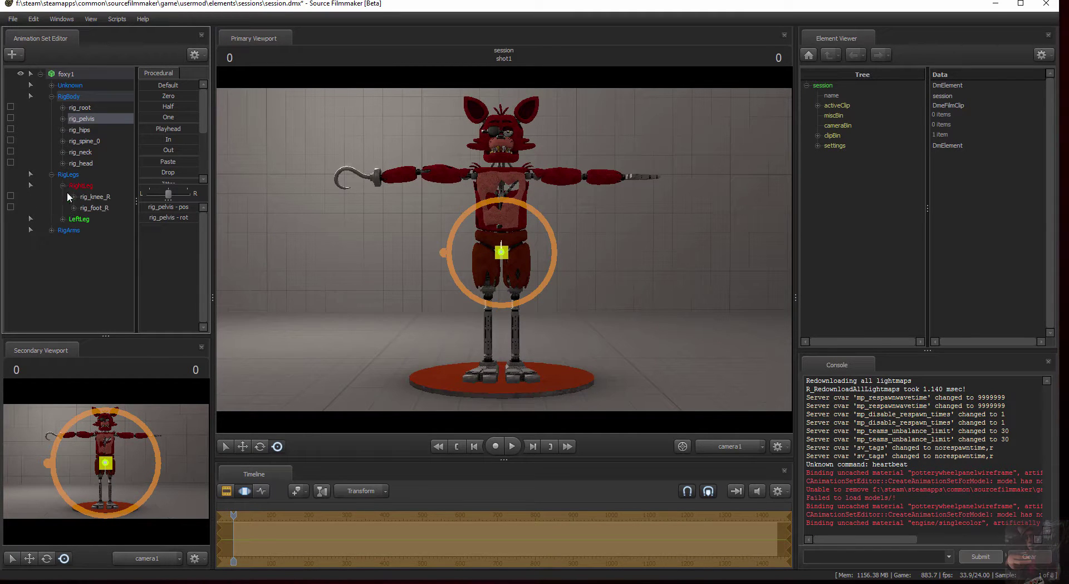
pyautogui.click(63, 219)
pyautogui.click(92, 207)
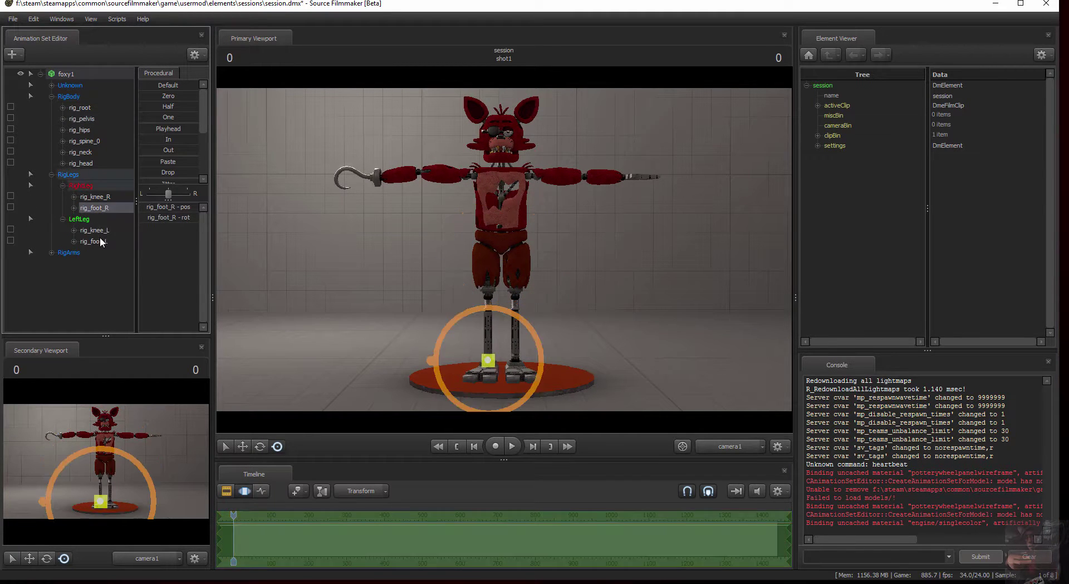
pyautogui.keyDown('ctrl'); pyautogui.click(101, 239); pyautogui.keyUp('ctrl')
pyautogui.moveTo(529, 366)
pyautogui.mouseDown()
pyautogui.moveTo(471, 328)
pyautogui.moveTo(552, 342)
pyautogui.moveTo(513, 345)
pyautogui.moveTo(522, 362)
pyautogui.mouseUp()
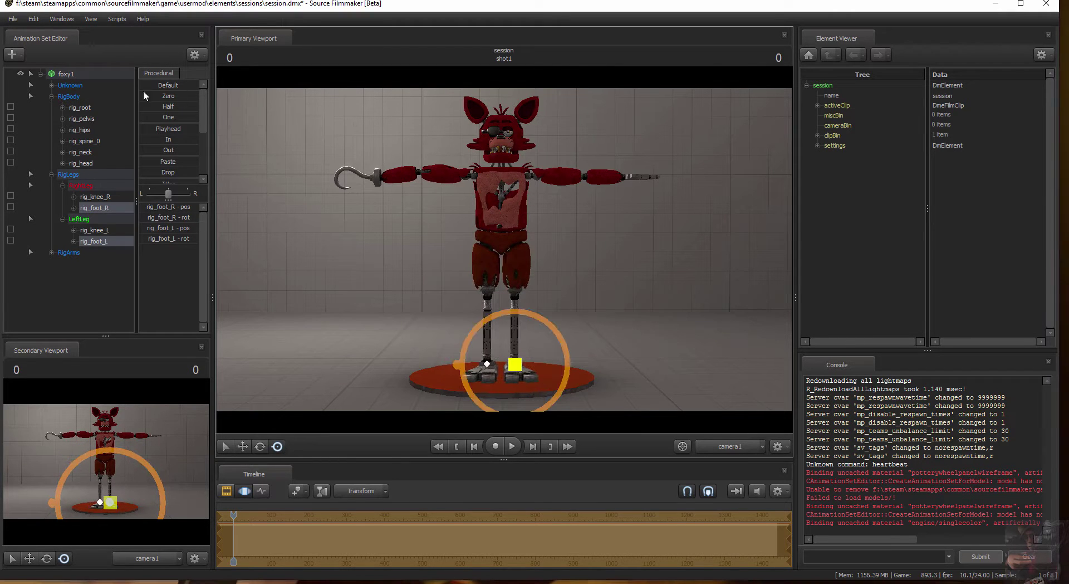
# Expand RigArms and select both rig_hand_R and rig_hand_L controls
pyautogui.click(51, 252)
pyautogui.click(63, 263)
pyautogui.click(62, 297)
pyautogui.click(111, 275)
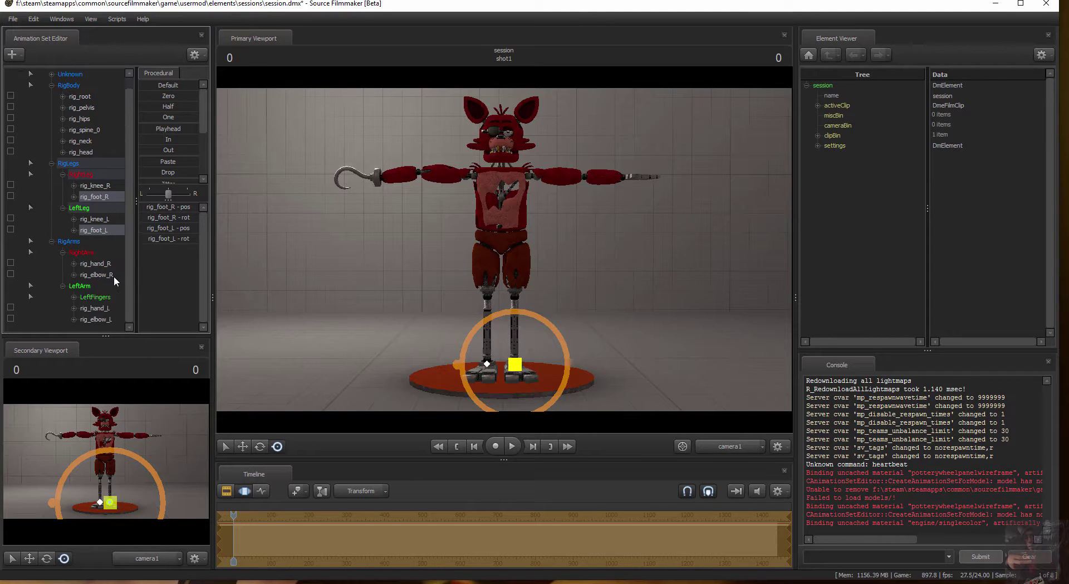
pyautogui.keyDown('ctrl'); pyautogui.click(100, 307); pyautogui.keyUp('ctrl')
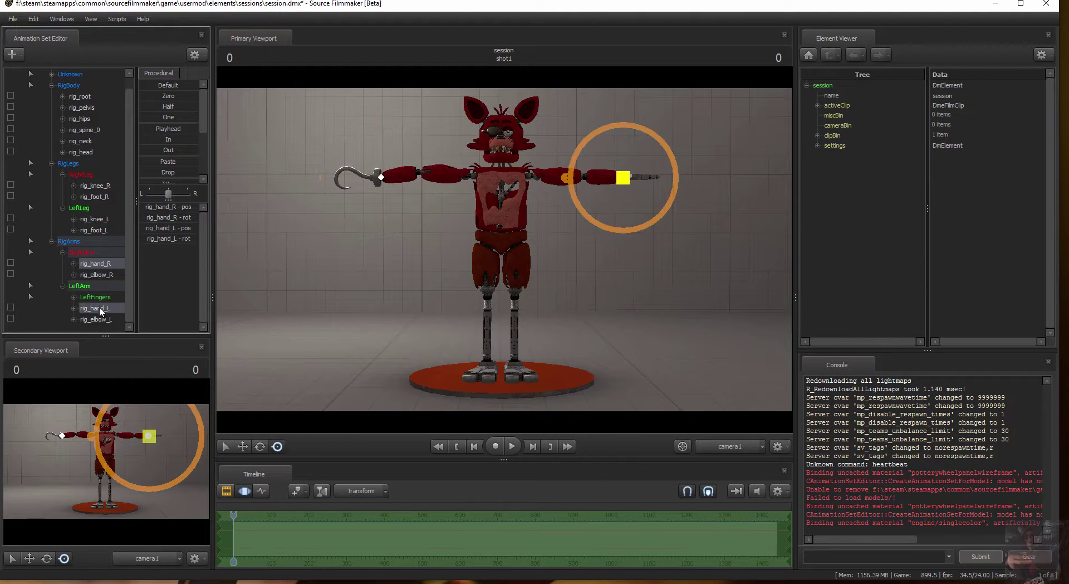
# Position and rotate rig_hand_R so the hook hand sits at Foxy's chest
pyautogui.moveTo(733, 234); pyautogui.dragTo(520, 167)
pyautogui.moveTo(503, 196); pyautogui.dragTo(498, 193)
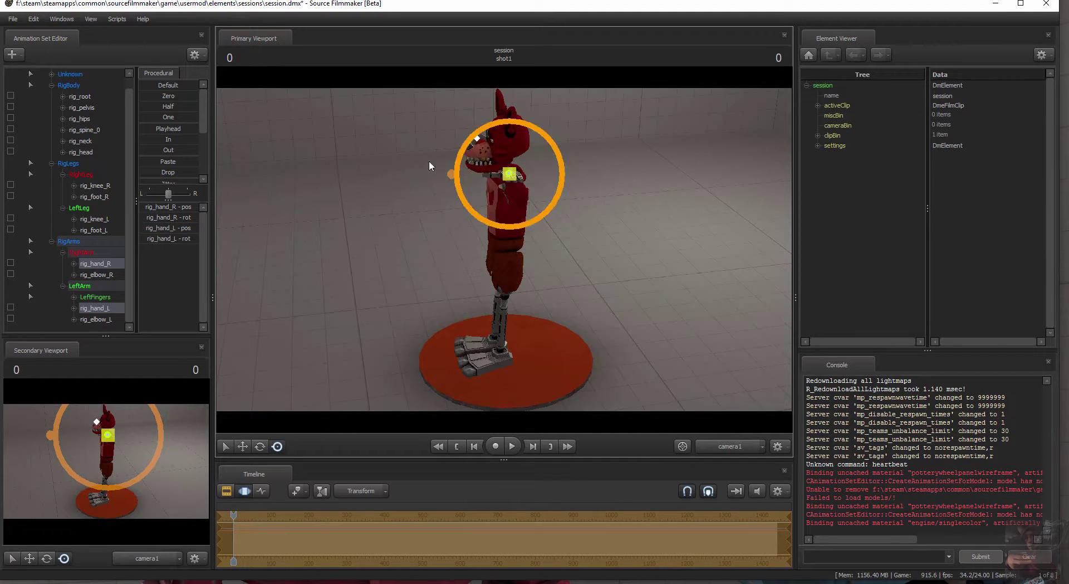
pyautogui.click(102, 262)
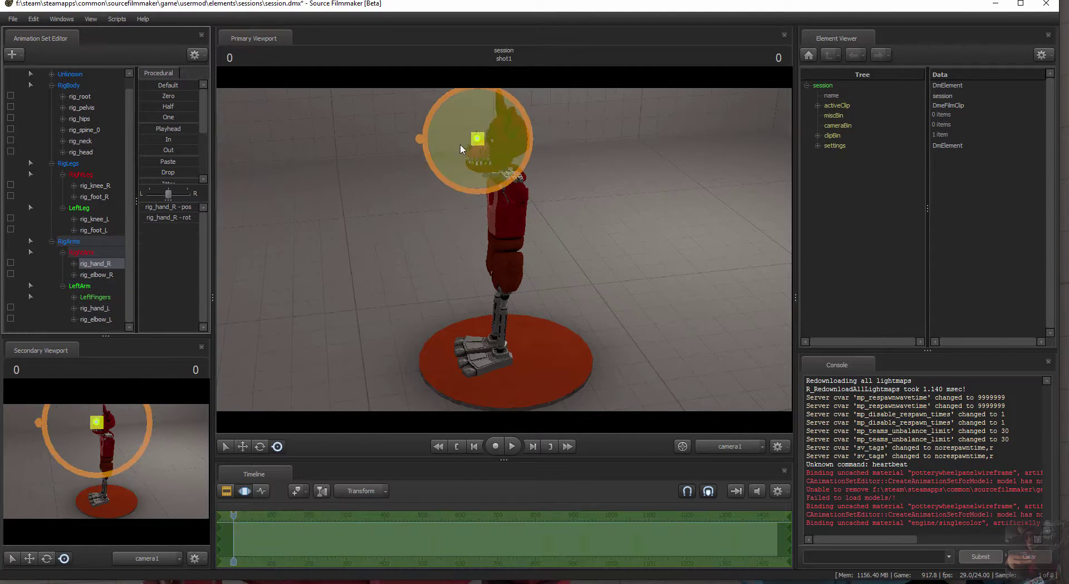
pyautogui.moveTo(384, 144); pyautogui.dragTo(589, 189)
pyautogui.press('e')
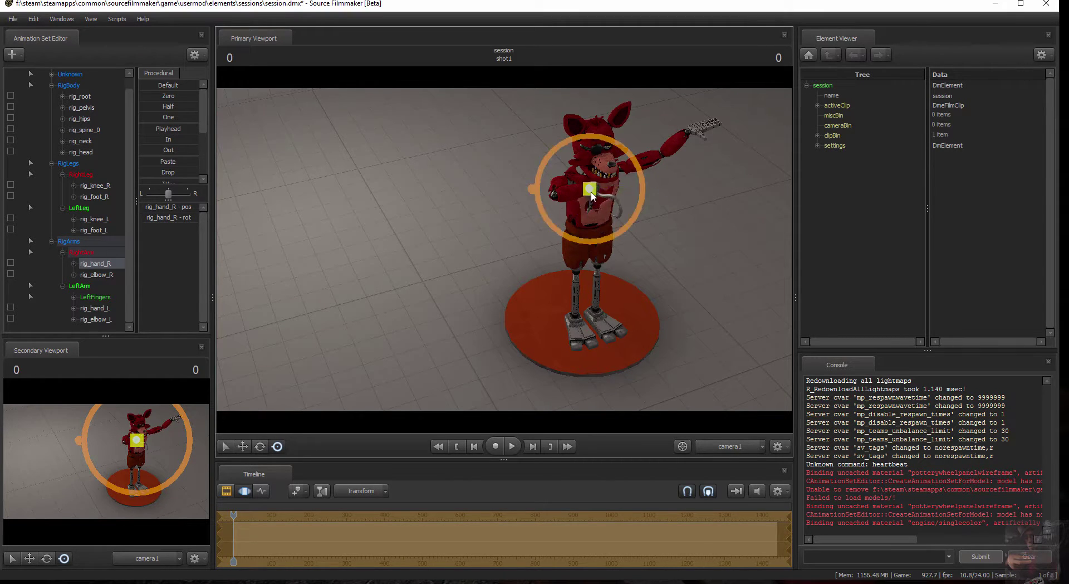
pyautogui.moveTo(622, 207)
pyautogui.mouseDown()
pyautogui.moveTo(636, 182)
pyautogui.moveTo(618, 189)
pyautogui.mouseUp()
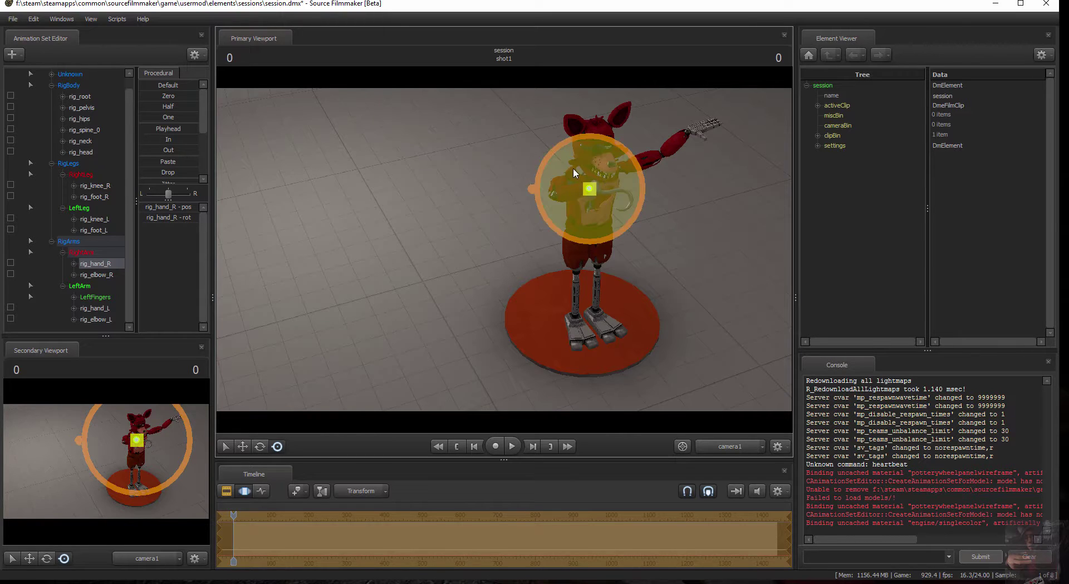
# Lower Foxy's left arm with rig_hand_L and rotate the hand to point down
pyautogui.click(96, 309)
pyautogui.moveTo(657, 167); pyautogui.dragTo(543, 228)
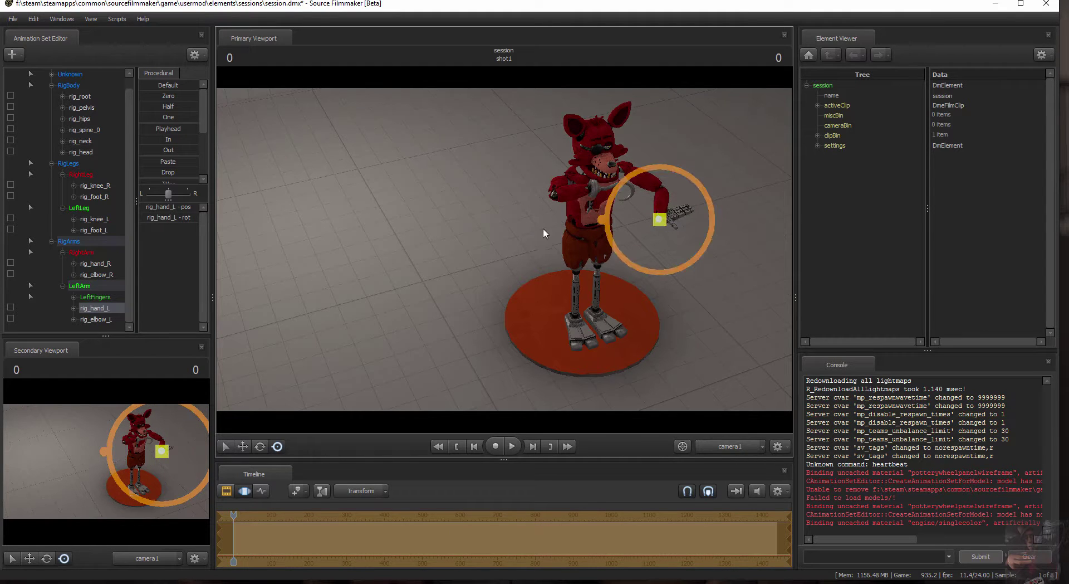
pyautogui.moveTo(675, 210); pyautogui.dragTo(682, 261)
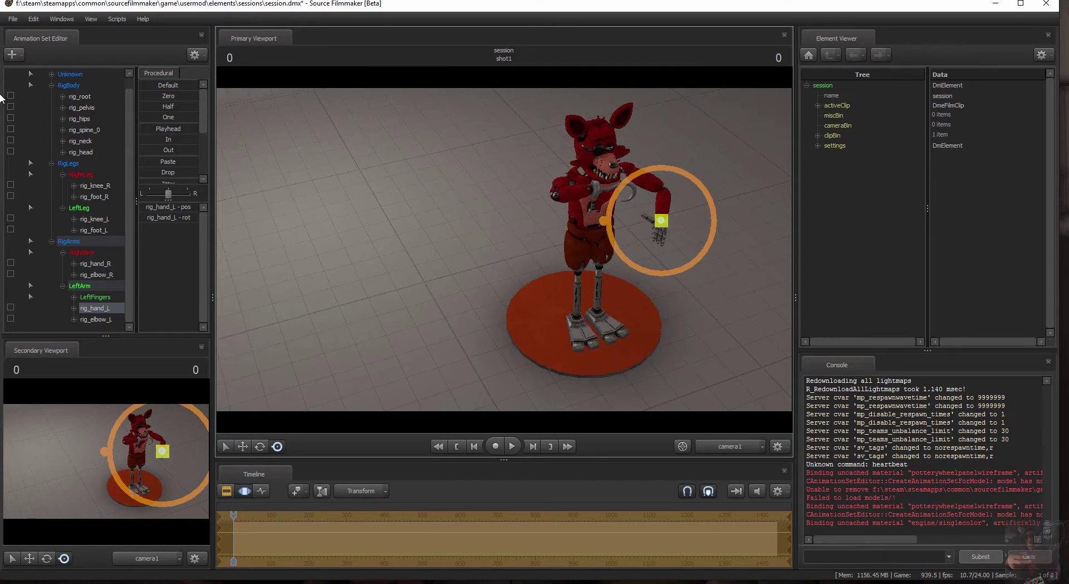
# Select rig_neck and rig_head and rotate them to tilt Foxy's head
pyautogui.click(81, 140)
pyautogui.keyDown('ctrl'); pyautogui.click(81, 152); pyautogui.keyUp('ctrl')
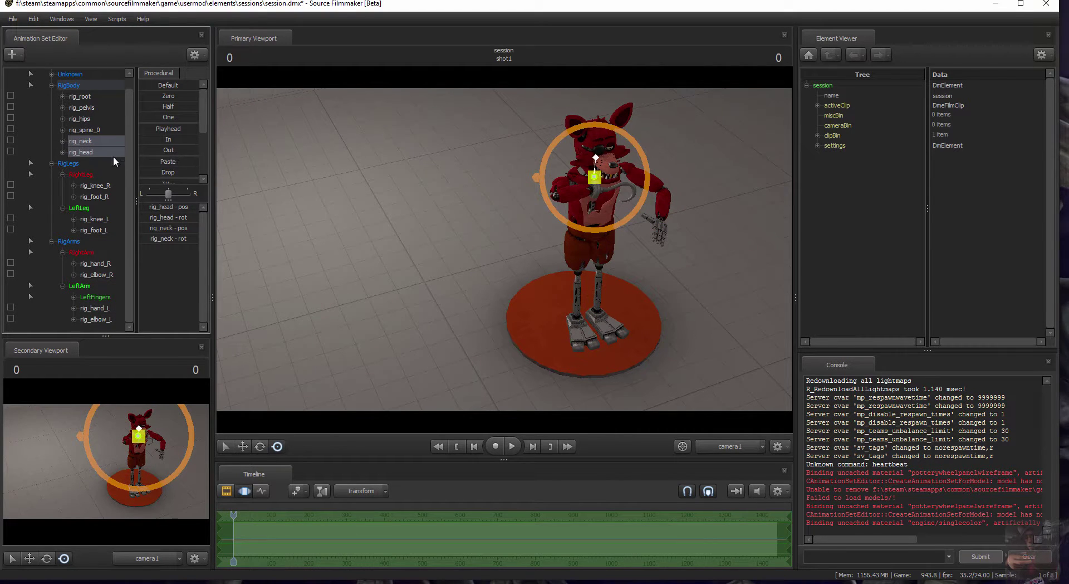
pyautogui.moveTo(585, 189); pyautogui.dragTo(569, 410)
pyautogui.moveTo(545, 460); pyautogui.dragTo(545, 460)
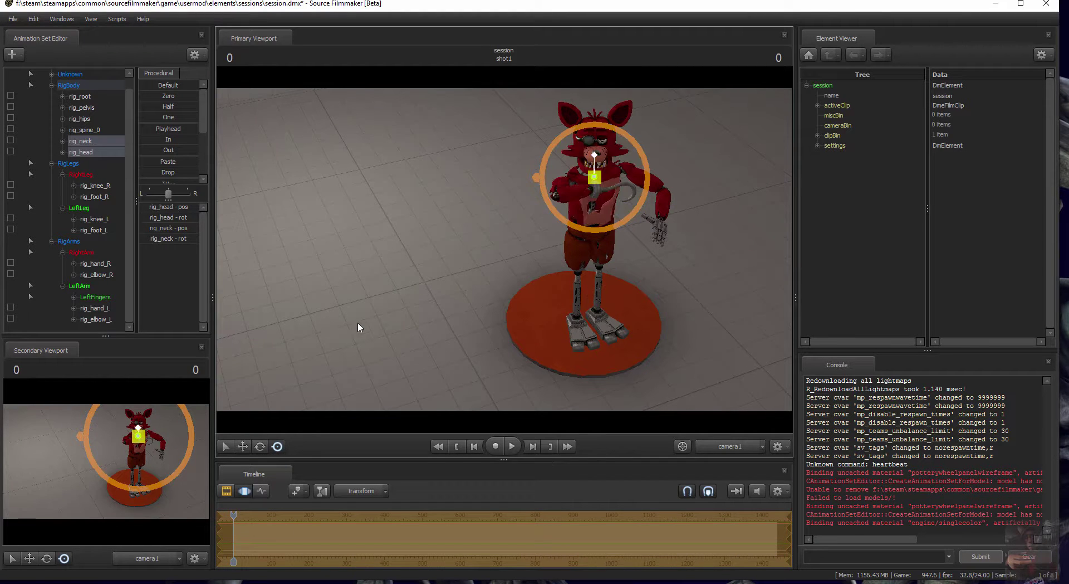